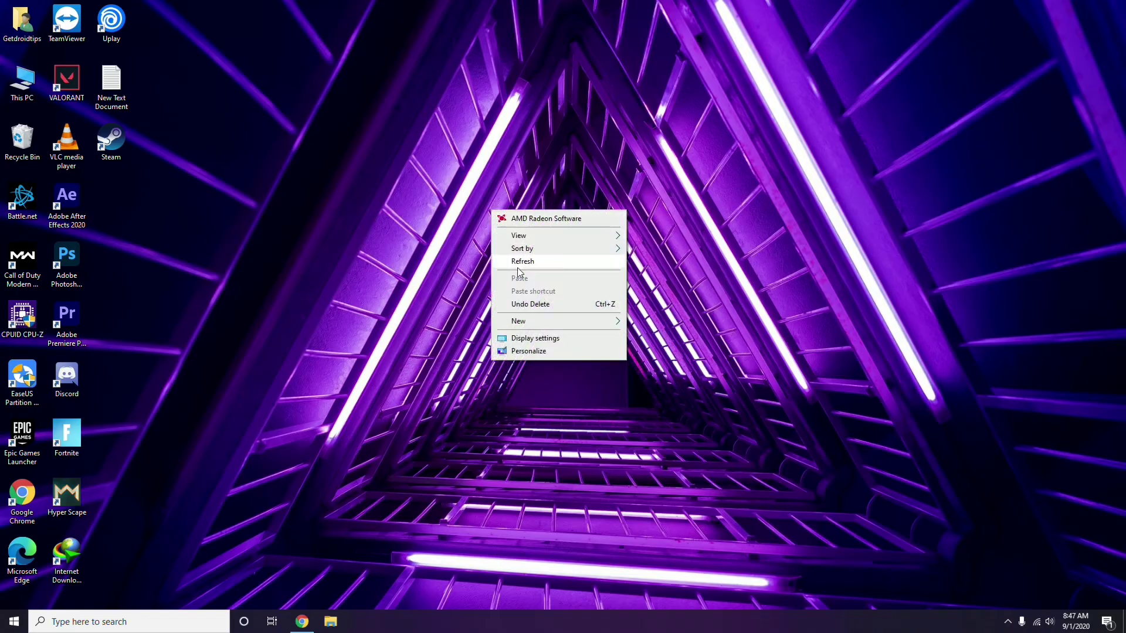
left_click(519, 264)
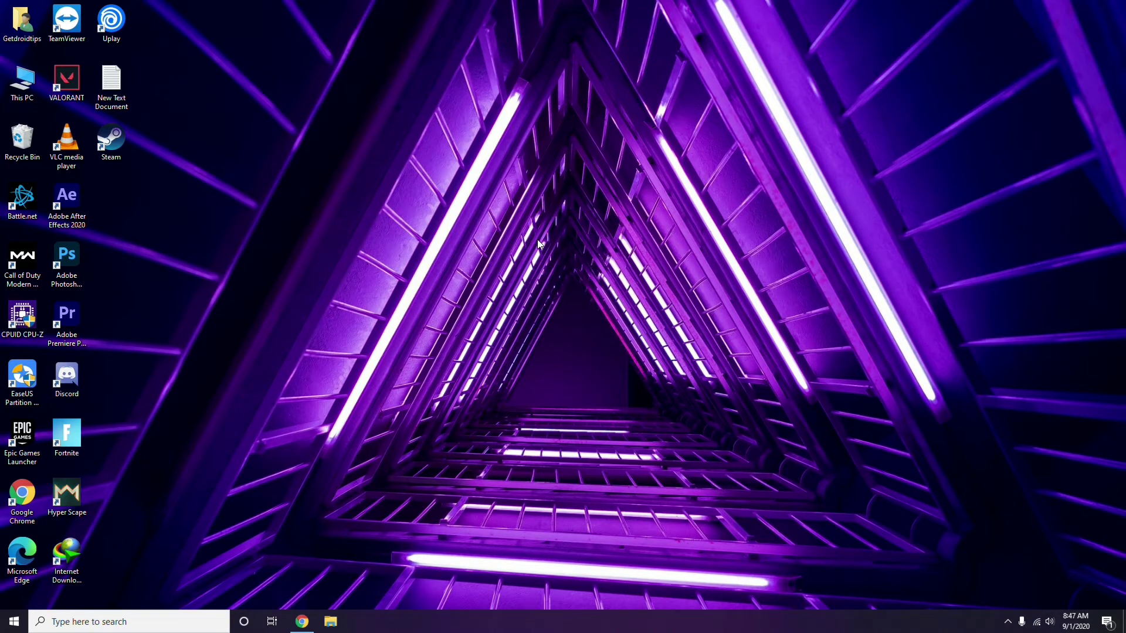
right_click(426, 164)
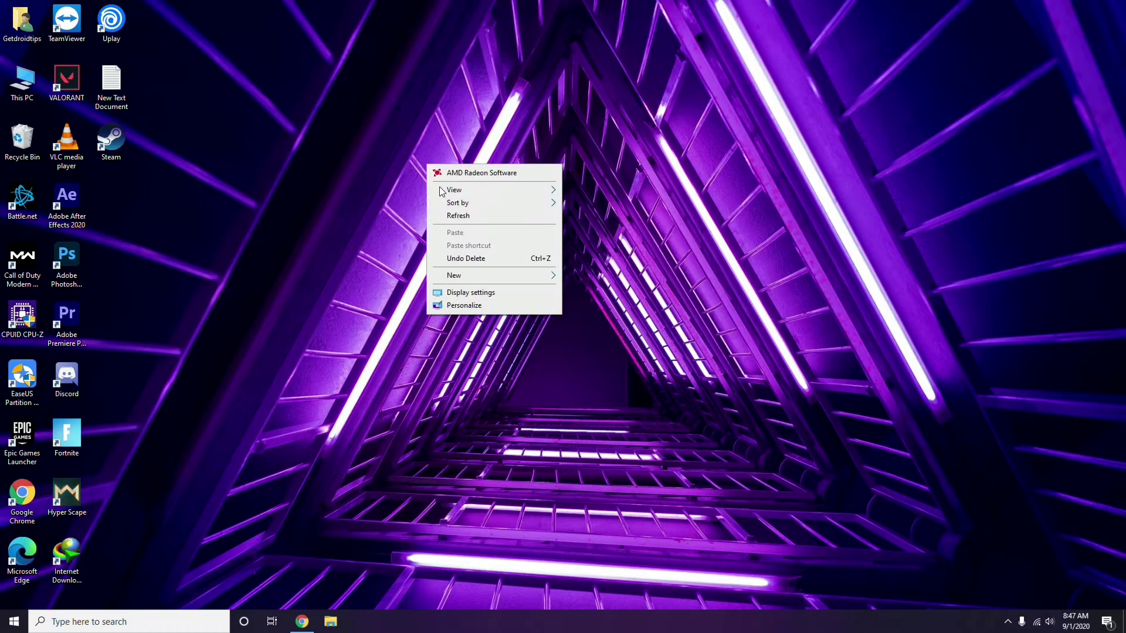
left_click(451, 217)
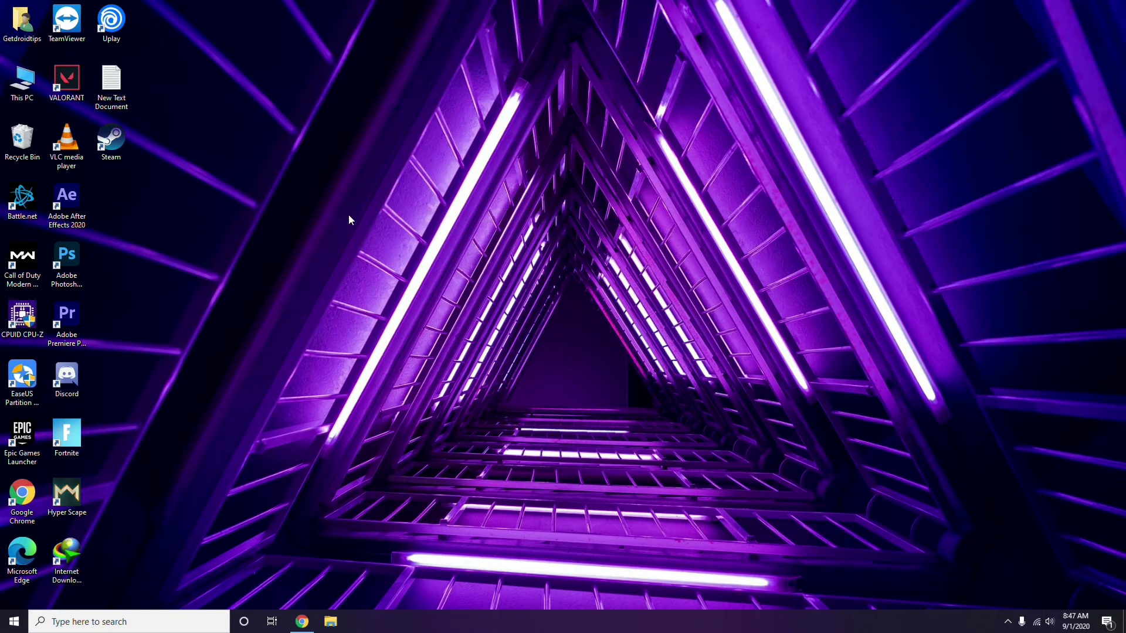
right_click(25, 99)
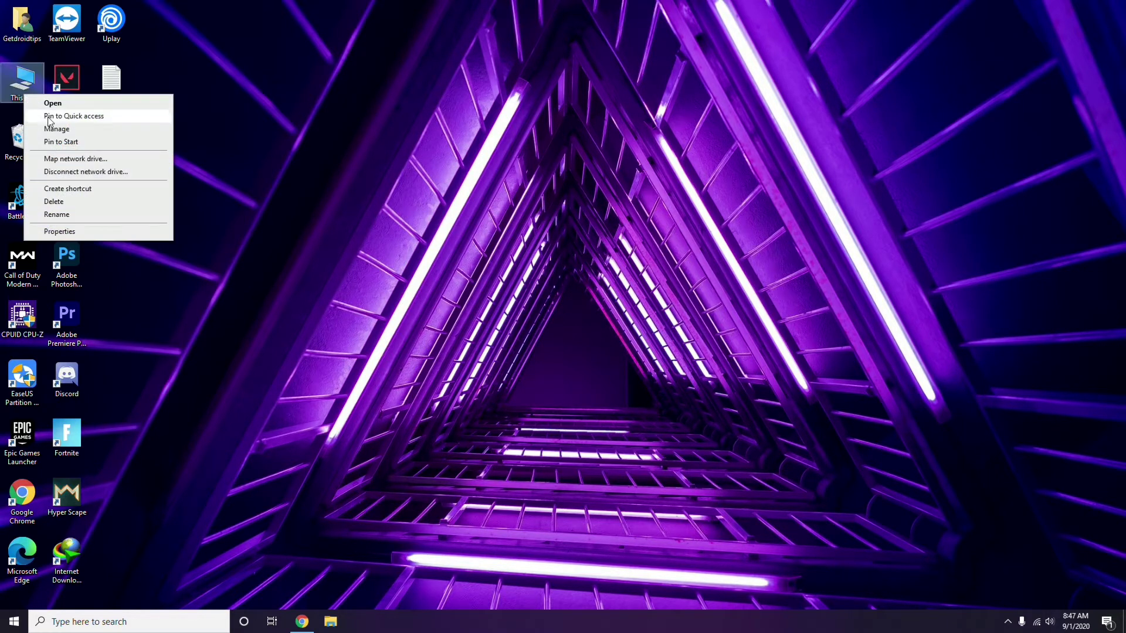
left_click(57, 129)
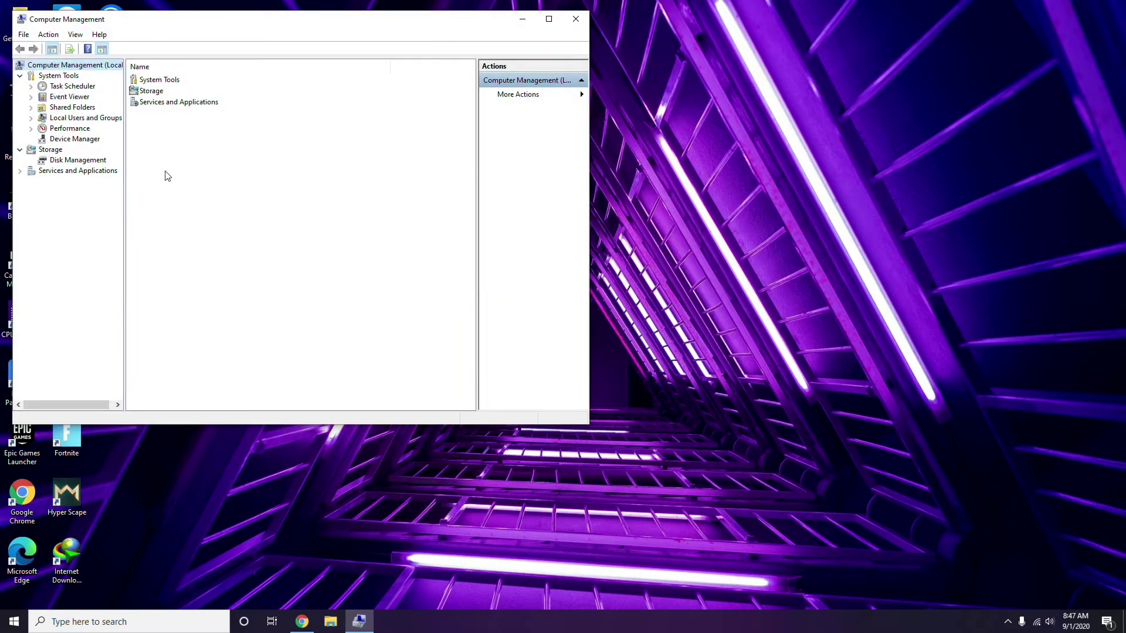
left_click(70, 139)
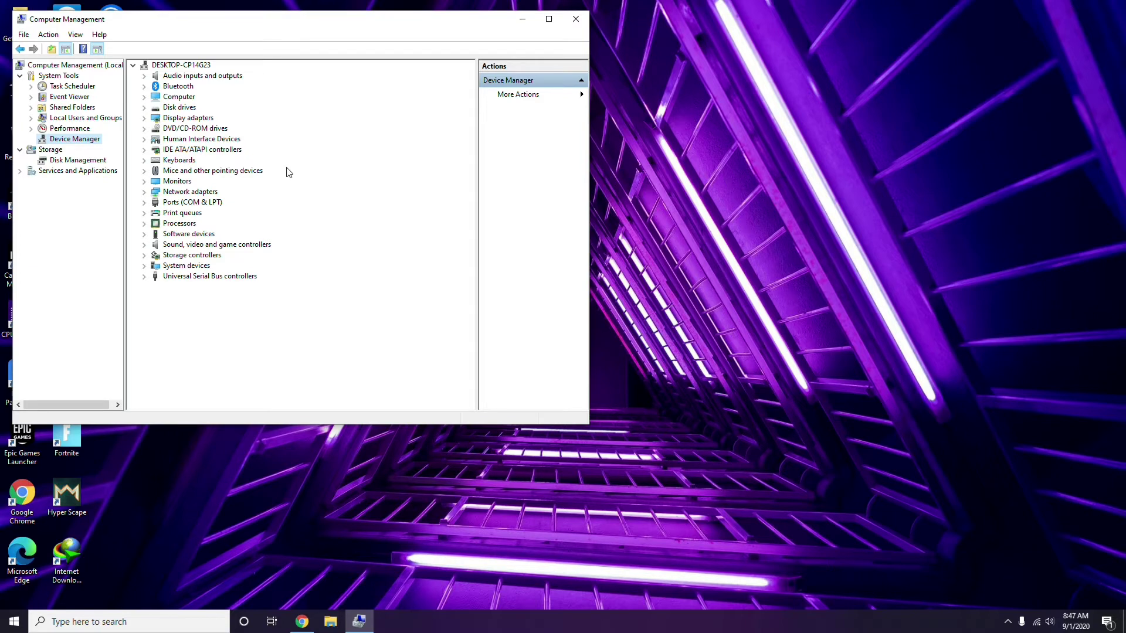
left_click(576, 21)
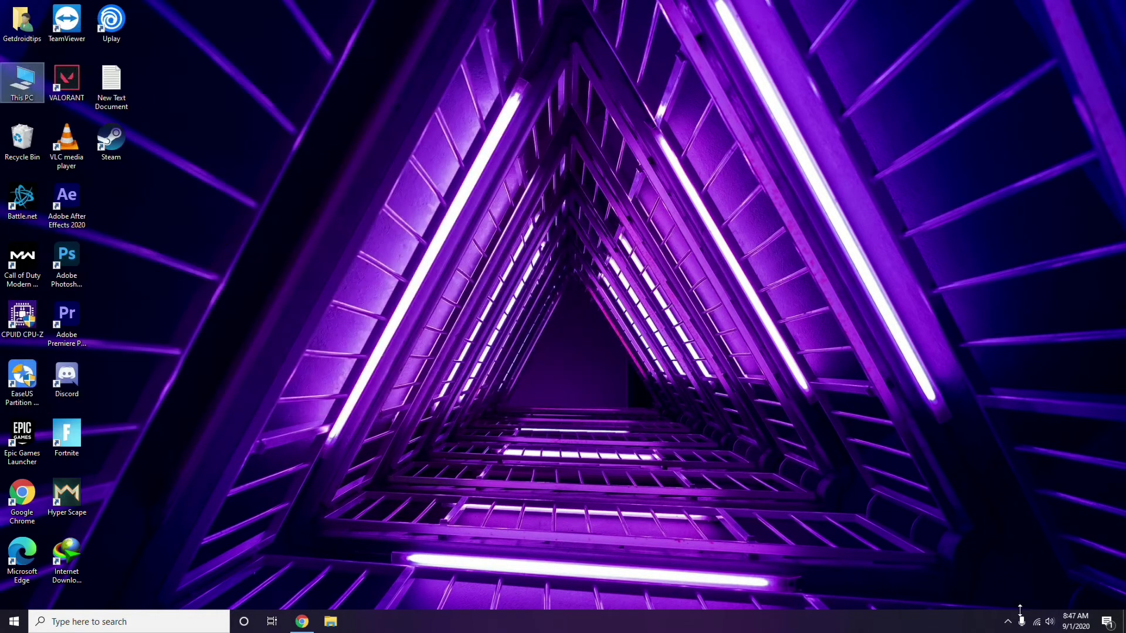
Open AMD Radeon Software, review its System, Graphics, Display and Home pages for driver version and settings, and close it.
left_click(1008, 623)
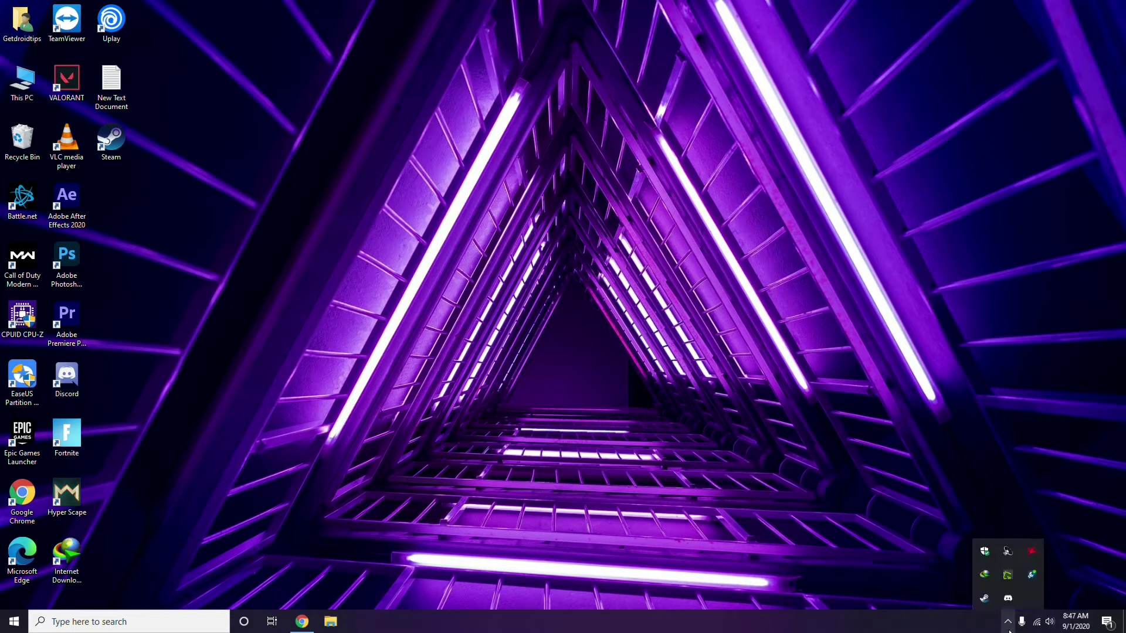
left_click(1031, 553)
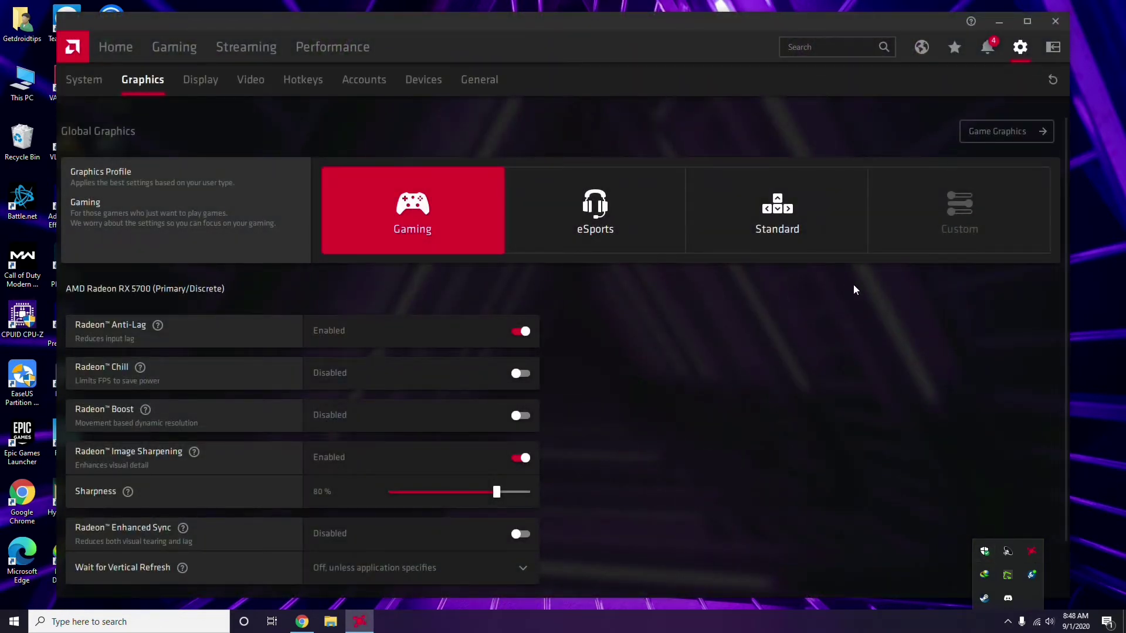
left_click(96, 83)
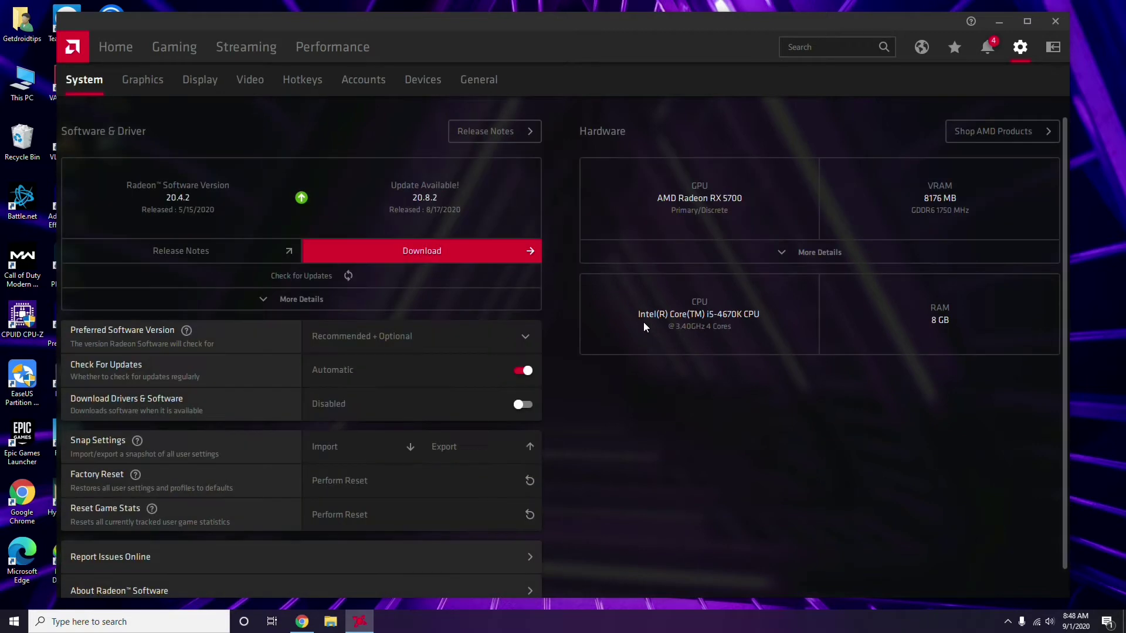
left_click(138, 83)
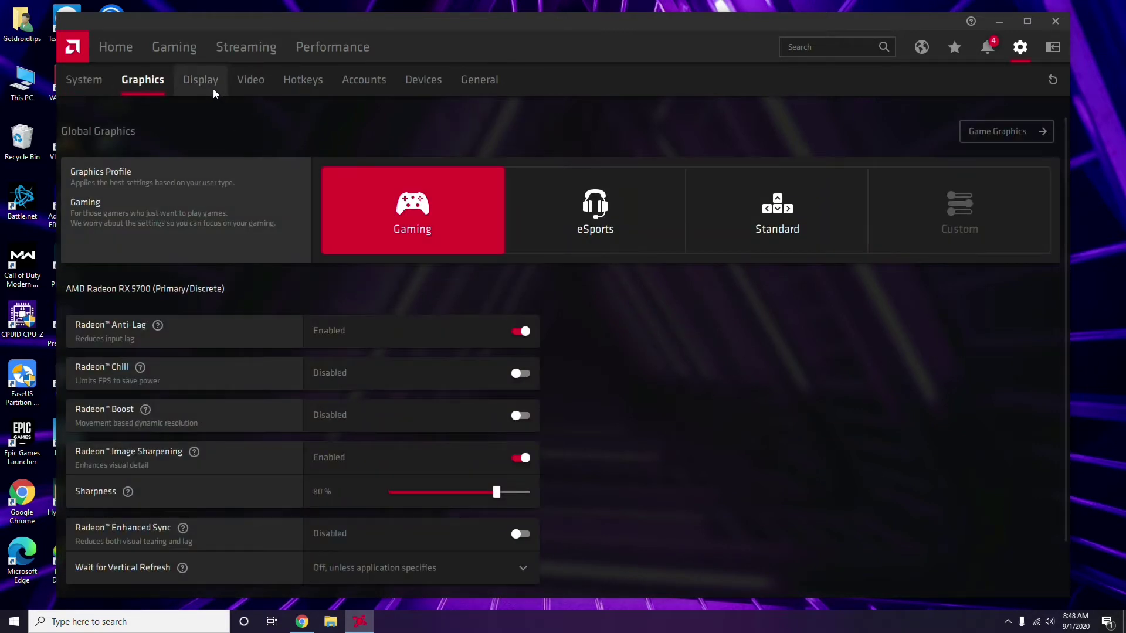
left_click(213, 88)
left_click(121, 48)
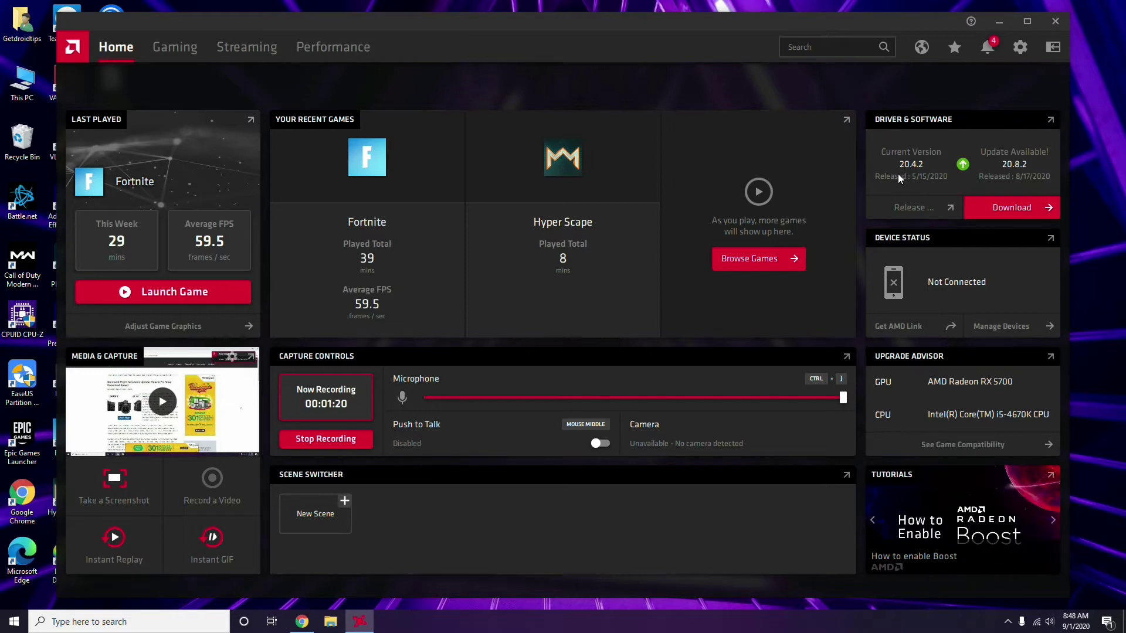
left_click(1059, 23)
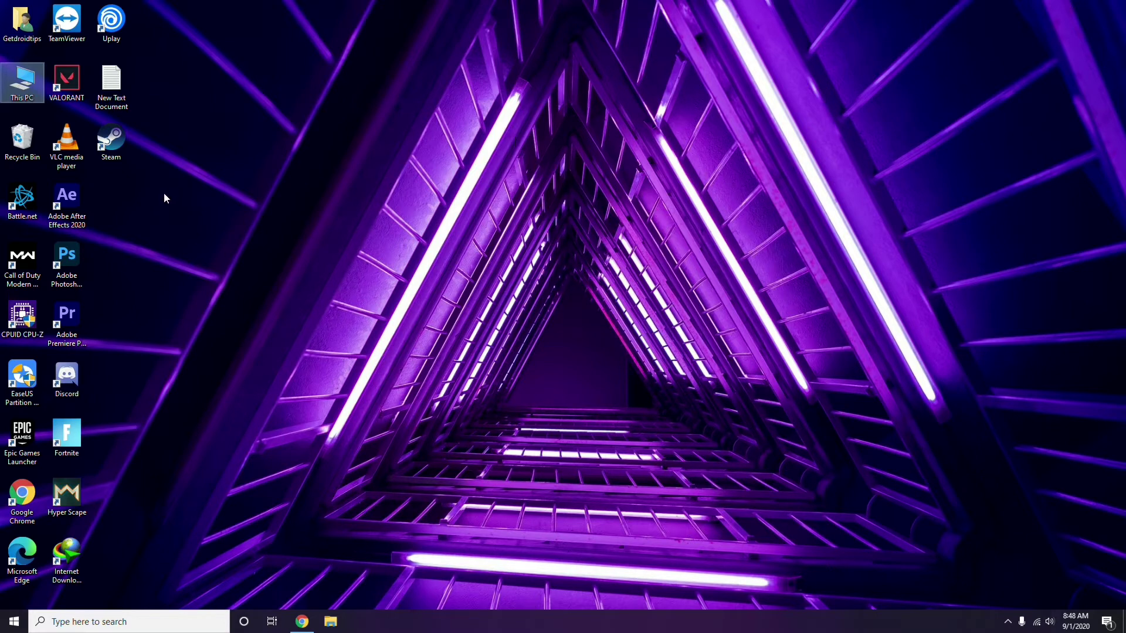
right_click(237, 151)
left_click(261, 203)
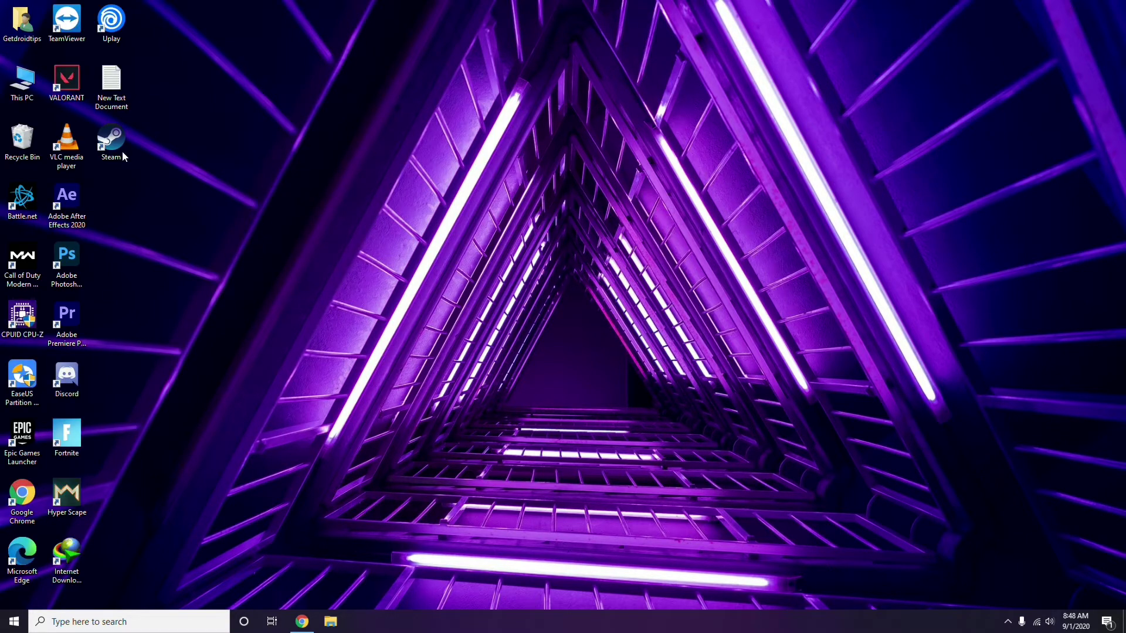
Launch Steam, disable the Steam Overlay while in-game in its In-Game settings, save the change, and close the Steam window.
double_click(115, 151)
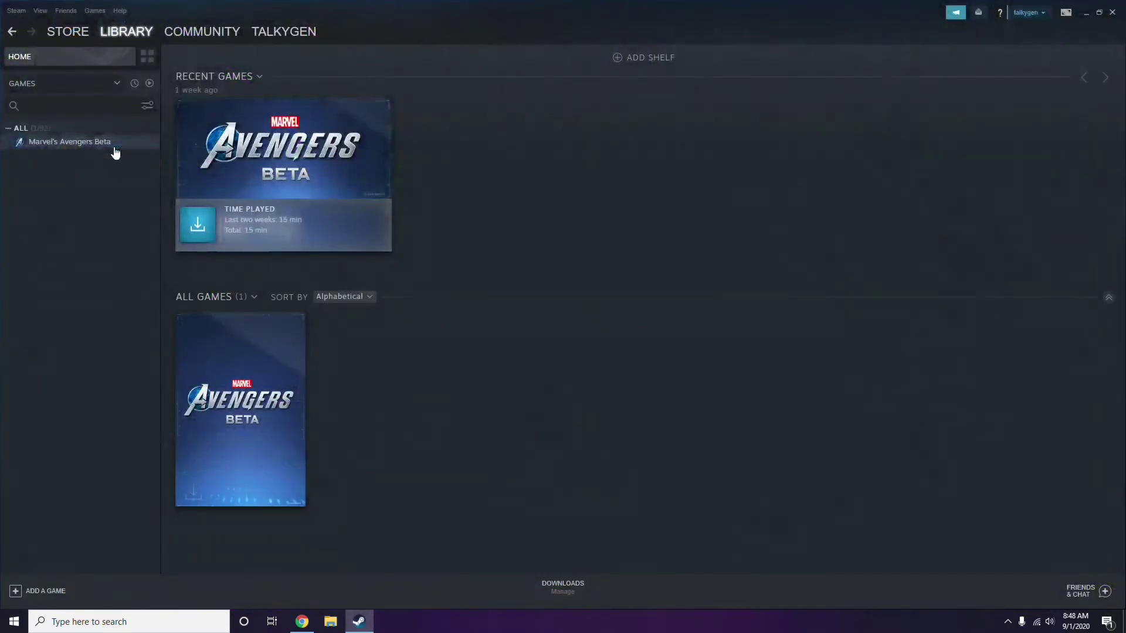
left_click(15, 11)
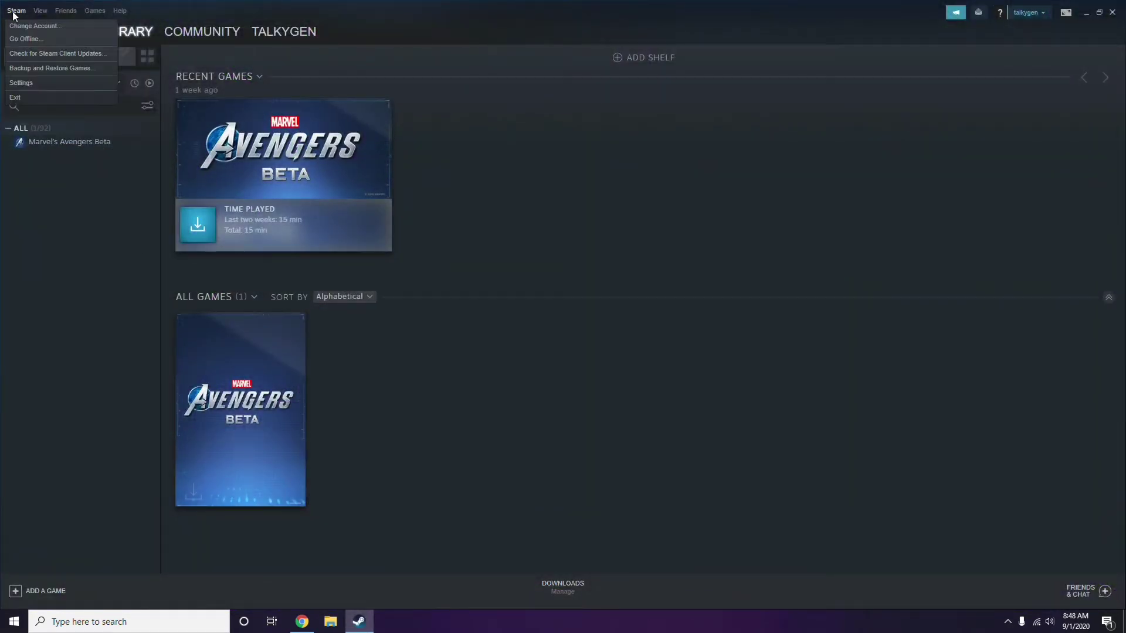
left_click(37, 83)
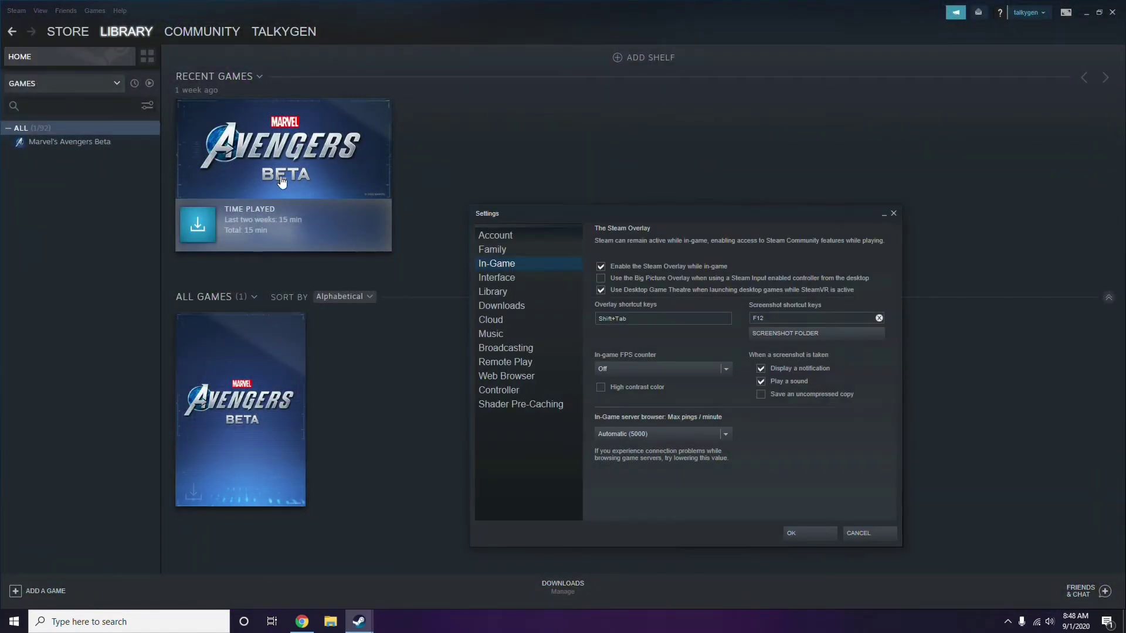
left_click_drag(682, 221, 624, 129)
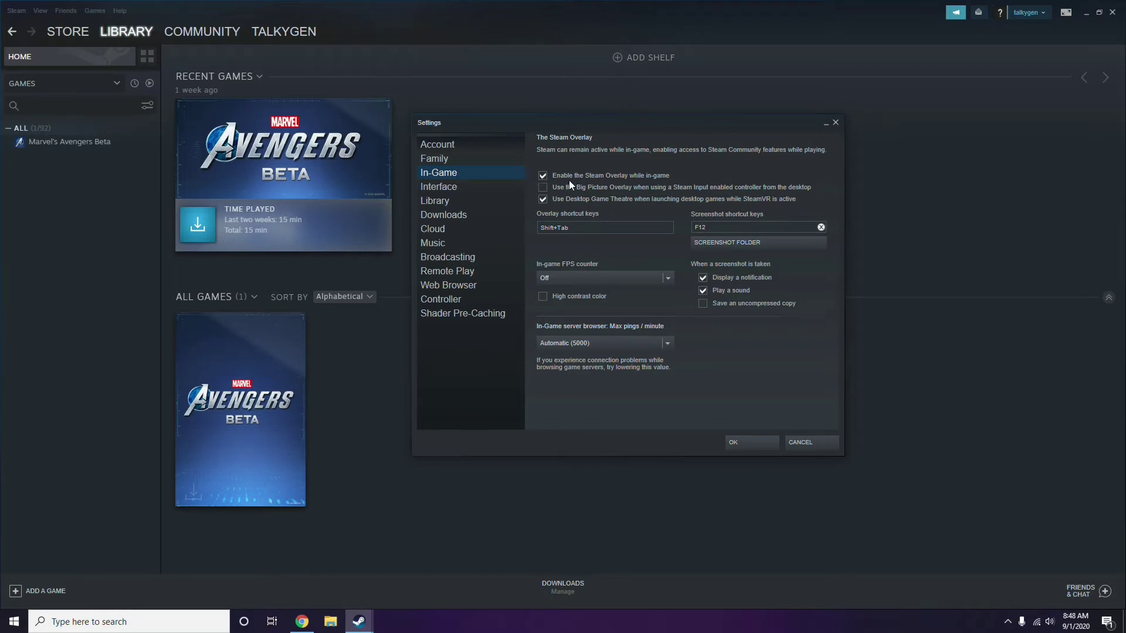
left_click(640, 178)
left_click(740, 442)
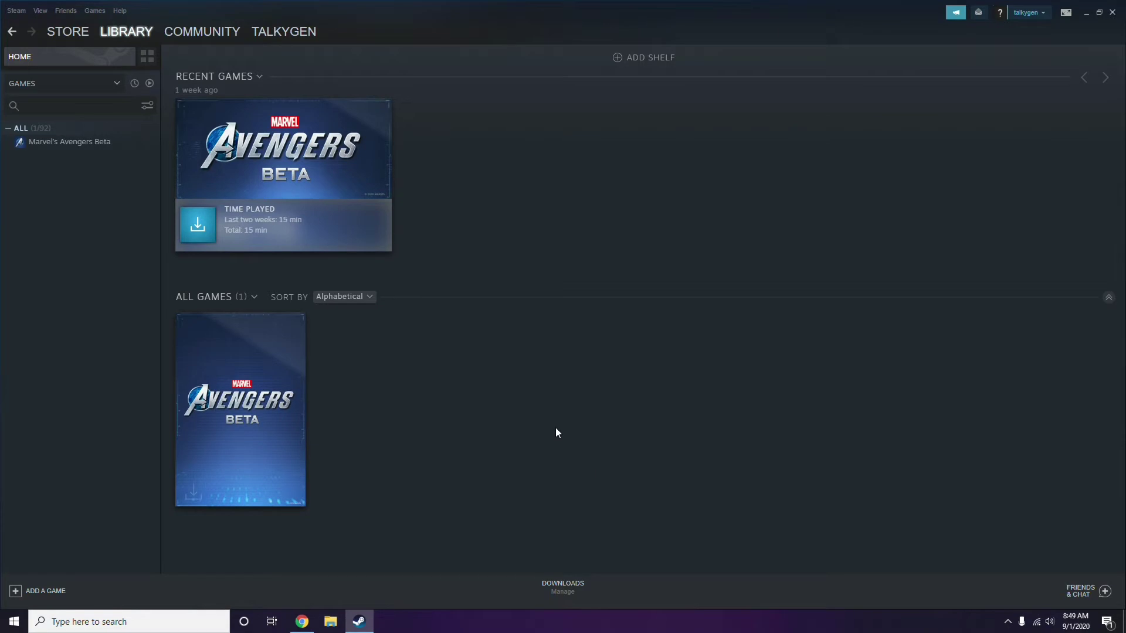
left_click(1112, 12)
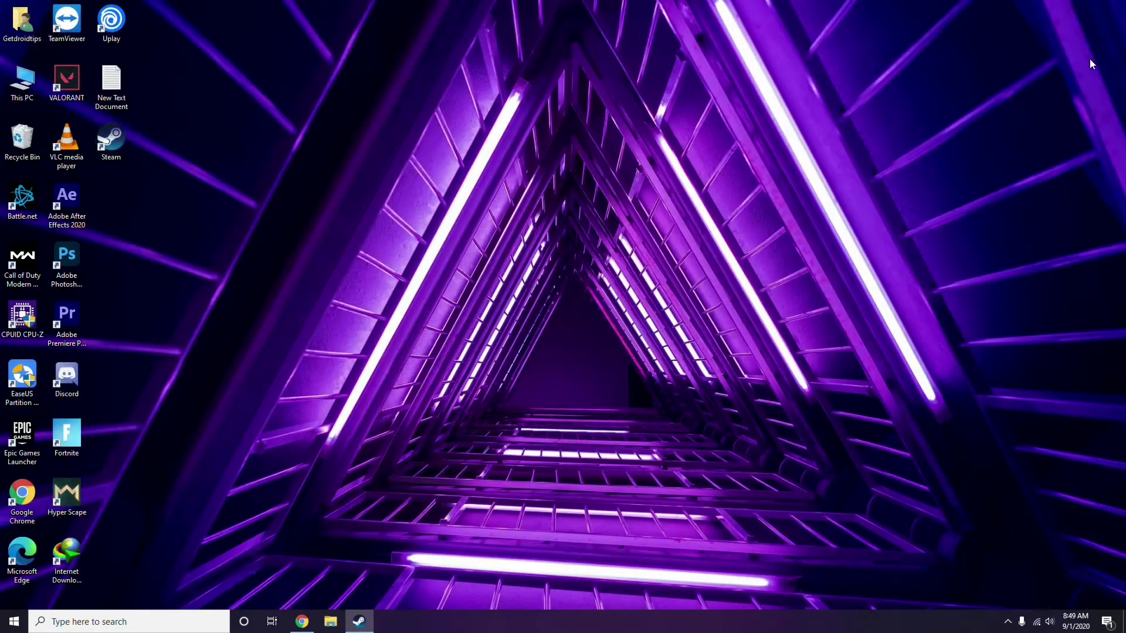
right_click(459, 192)
left_click(486, 241)
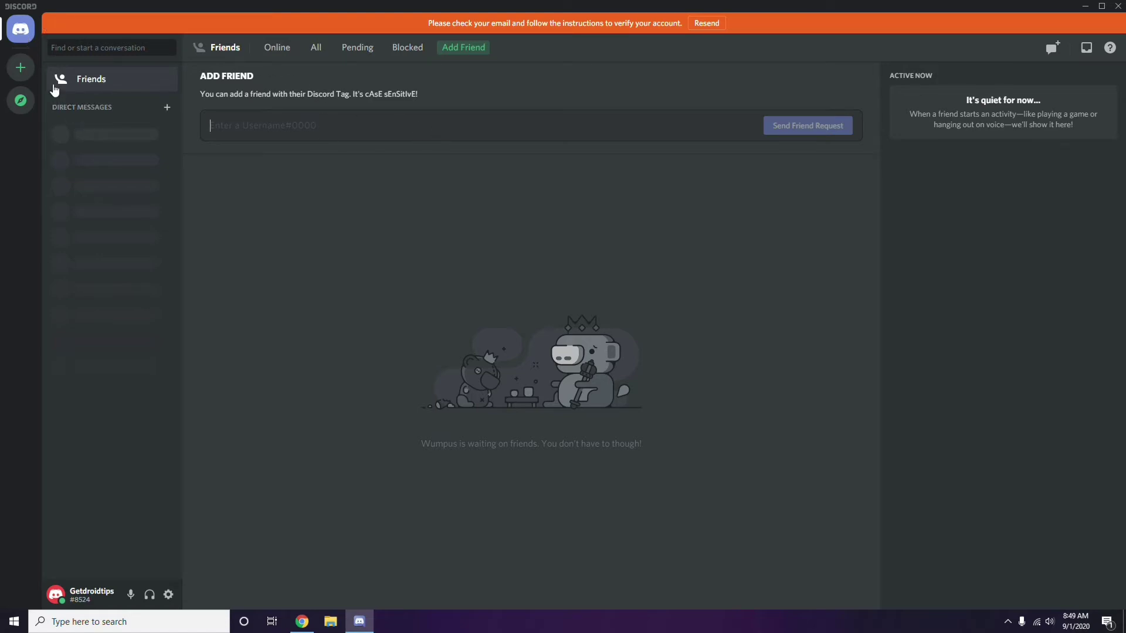
Turn off the OpenH264 Video Codec provided by Cisco Systems in Discord's Voice & Video settings.
left_click(169, 595)
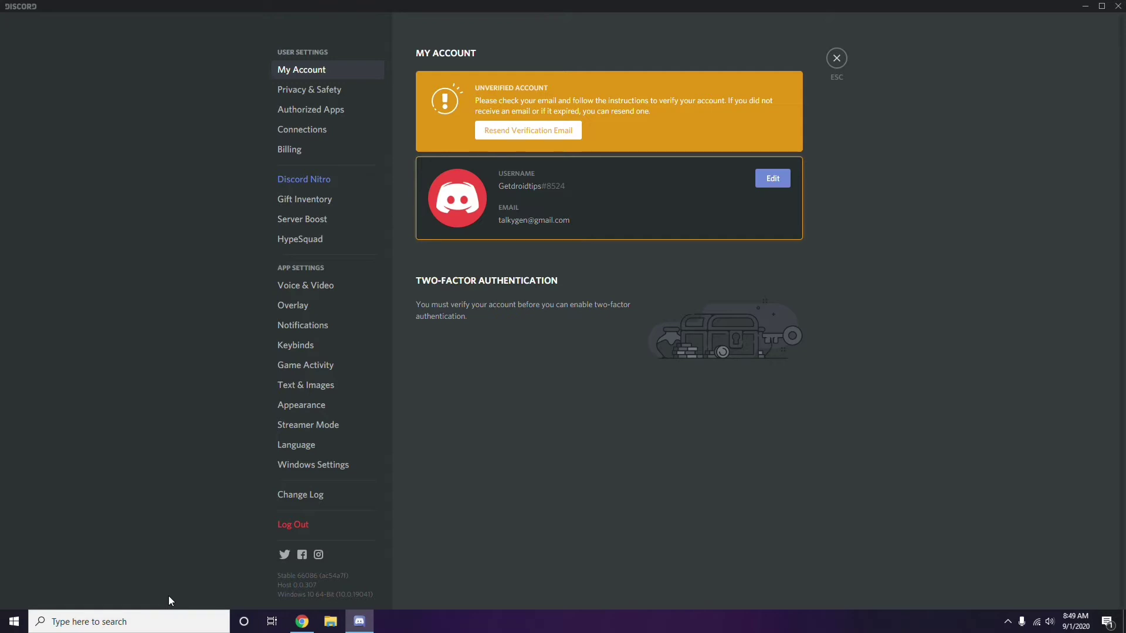
left_click(299, 286)
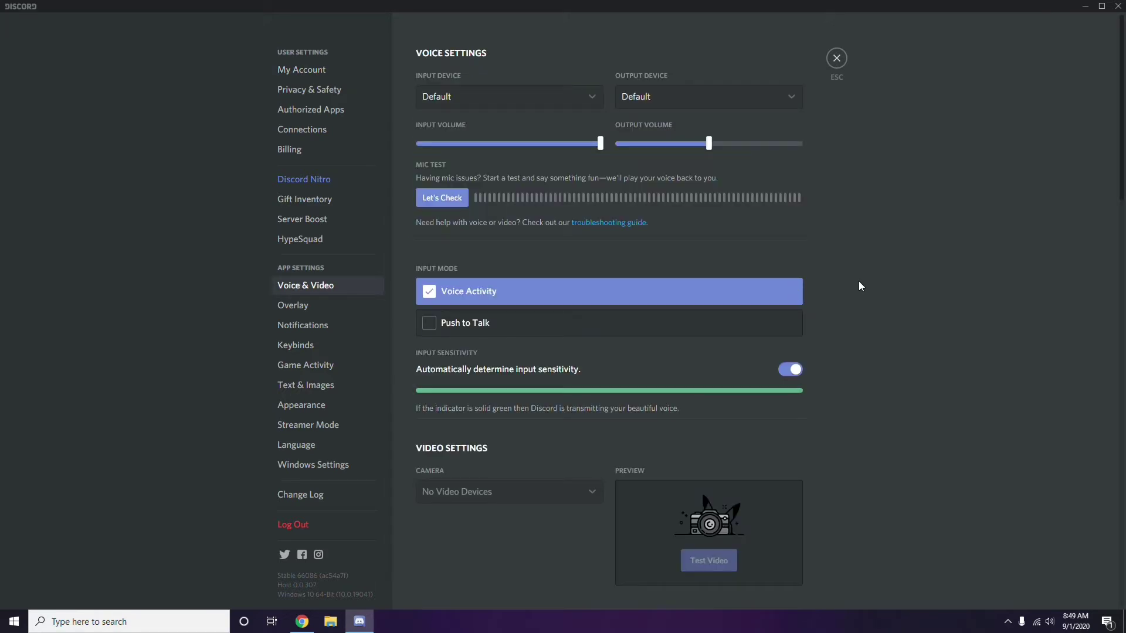
scroll(859, 282, "down", 8)
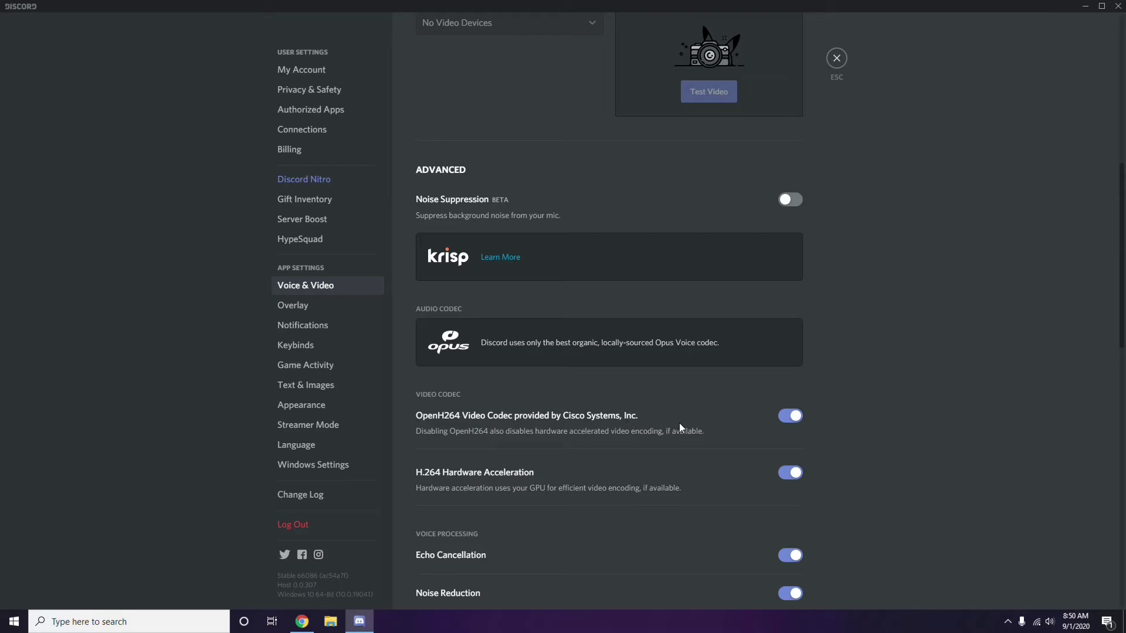
left_click(786, 418)
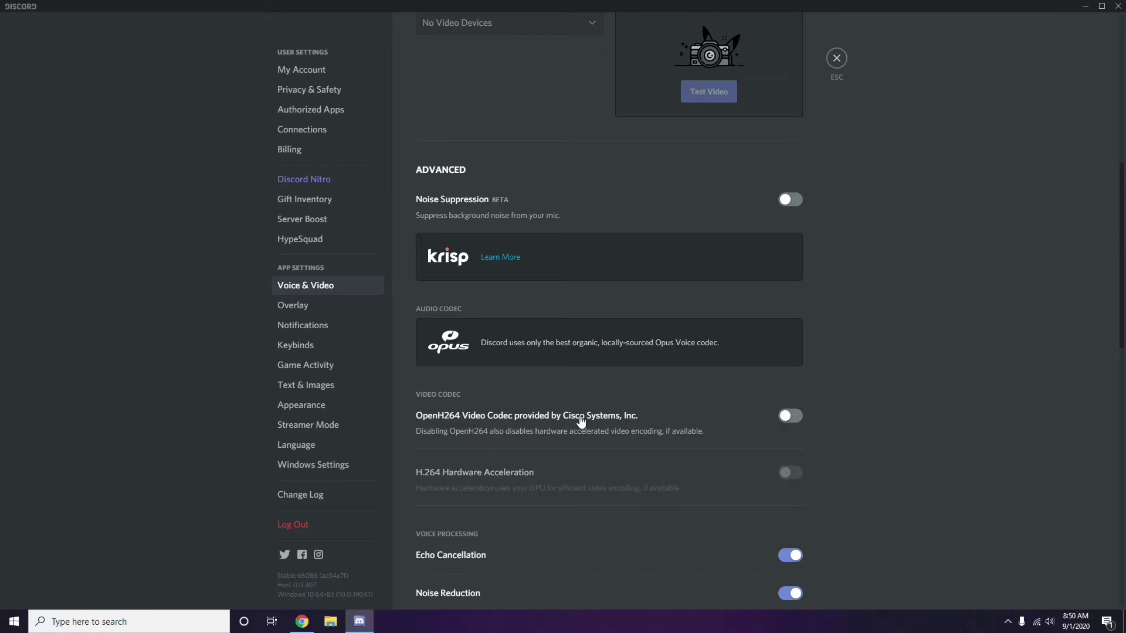
scroll(581, 419, "down", 2)
scroll(581, 420, "down", 4)
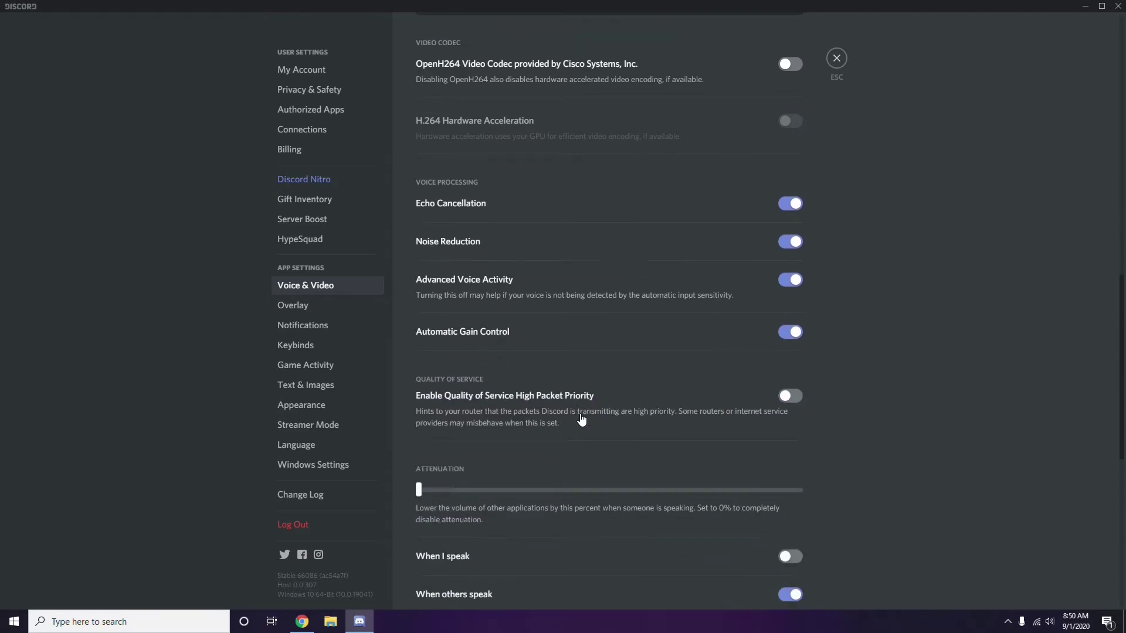
scroll(581, 420, "up", 1)
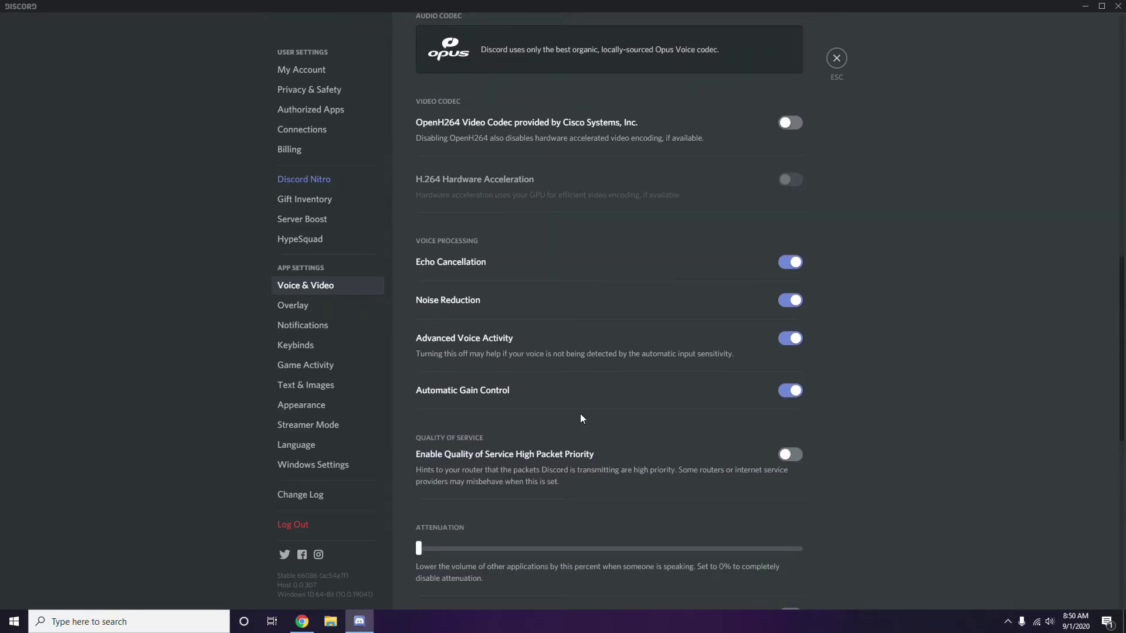
Turn off the in-game overlay in the Overlay settings.
left_click(295, 309)
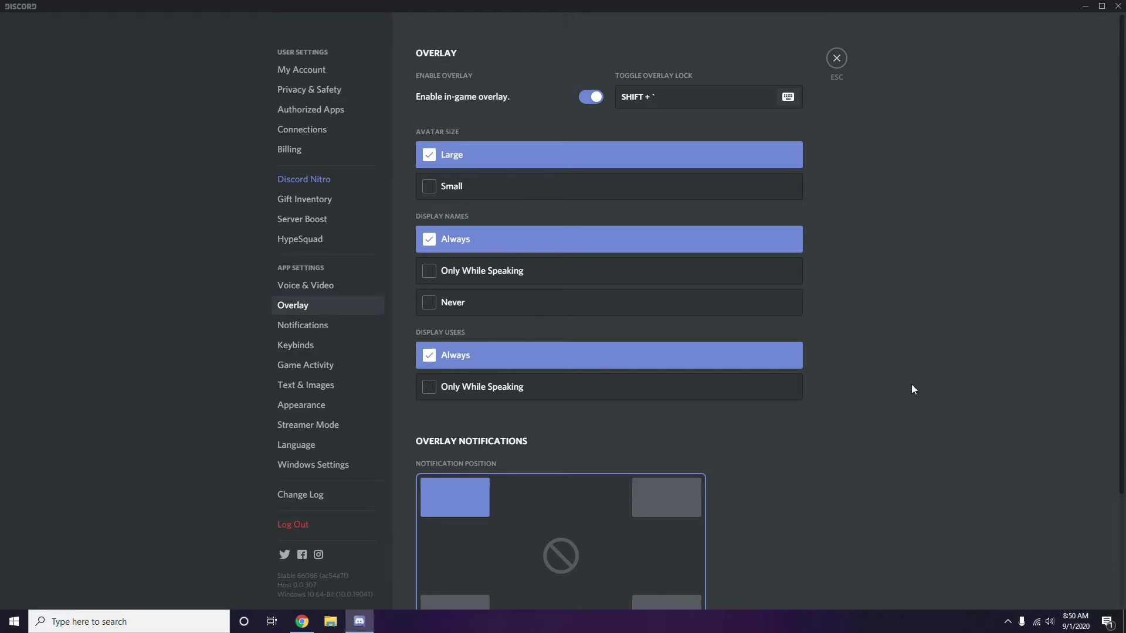
scroll(871, 308, "down", 1)
scroll(872, 308, "up", 1)
left_click(587, 100)
Turn off Hardware Acceleration in the Appearance settings, accept the Discord relaunch, and minimize its window.
left_click(302, 405)
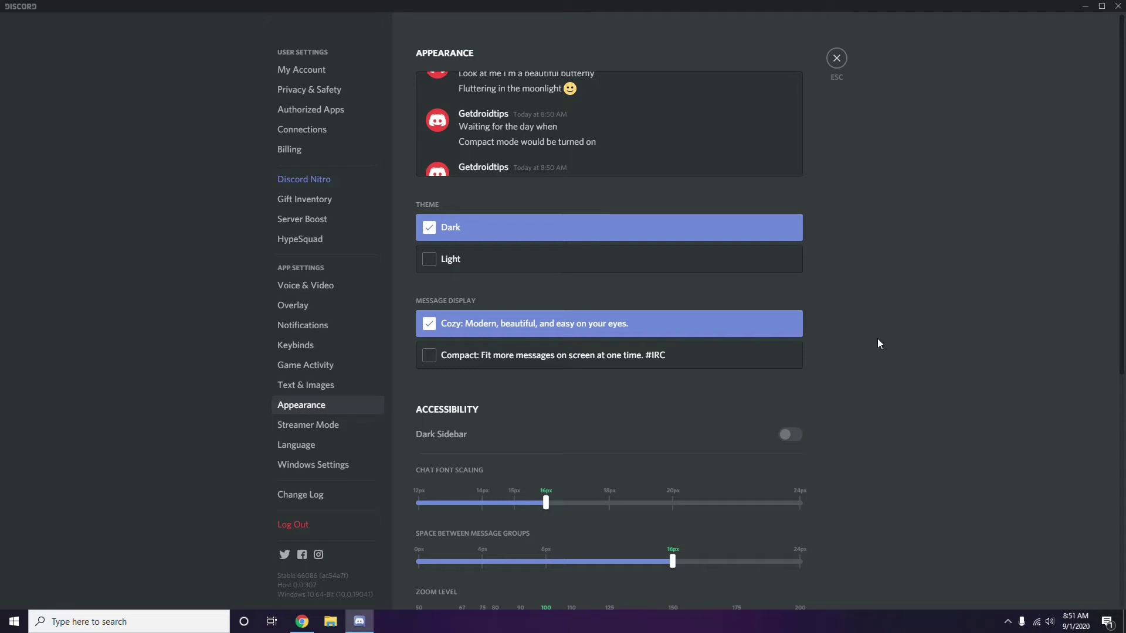
scroll(877, 339, "down", 6)
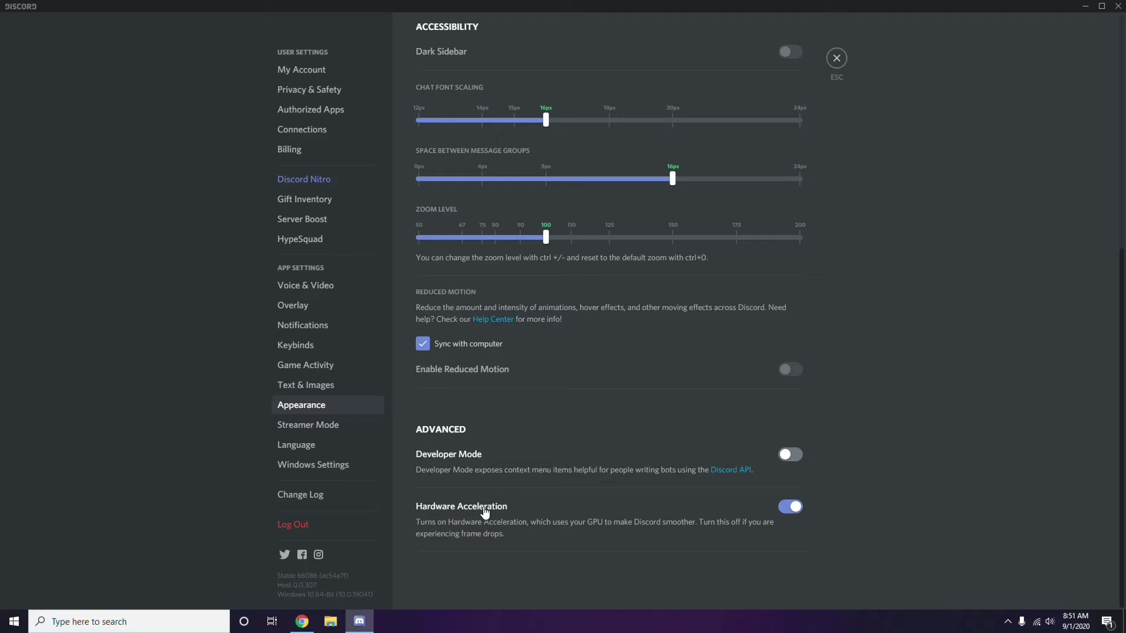
left_click(789, 507)
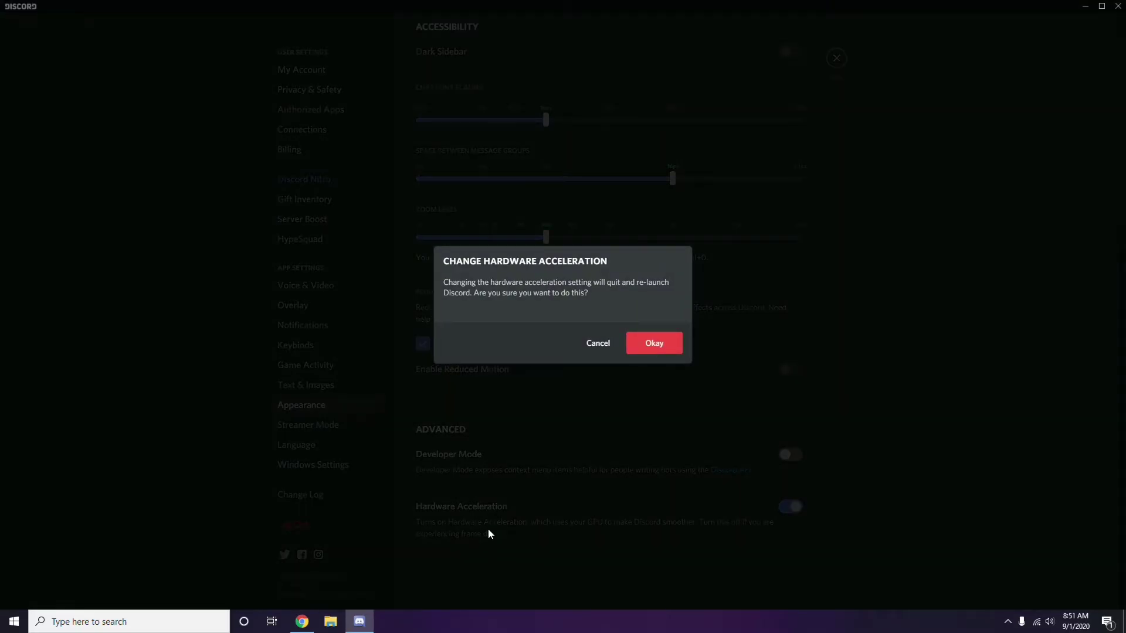
left_click(648, 344)
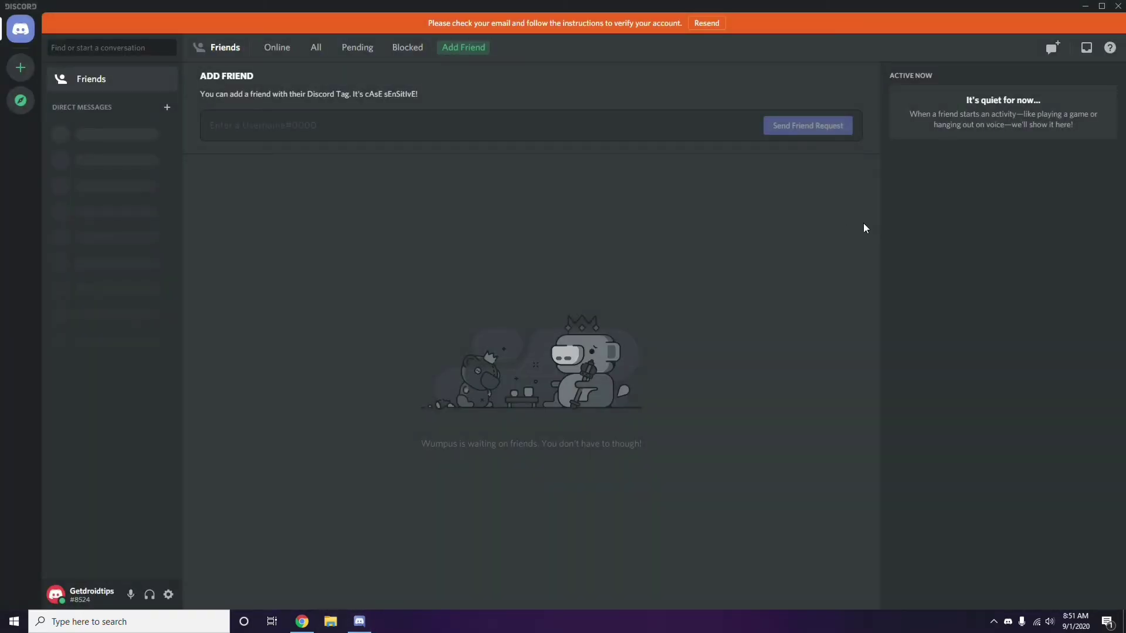
left_click(1091, 11)
right_click(446, 149)
left_click(476, 200)
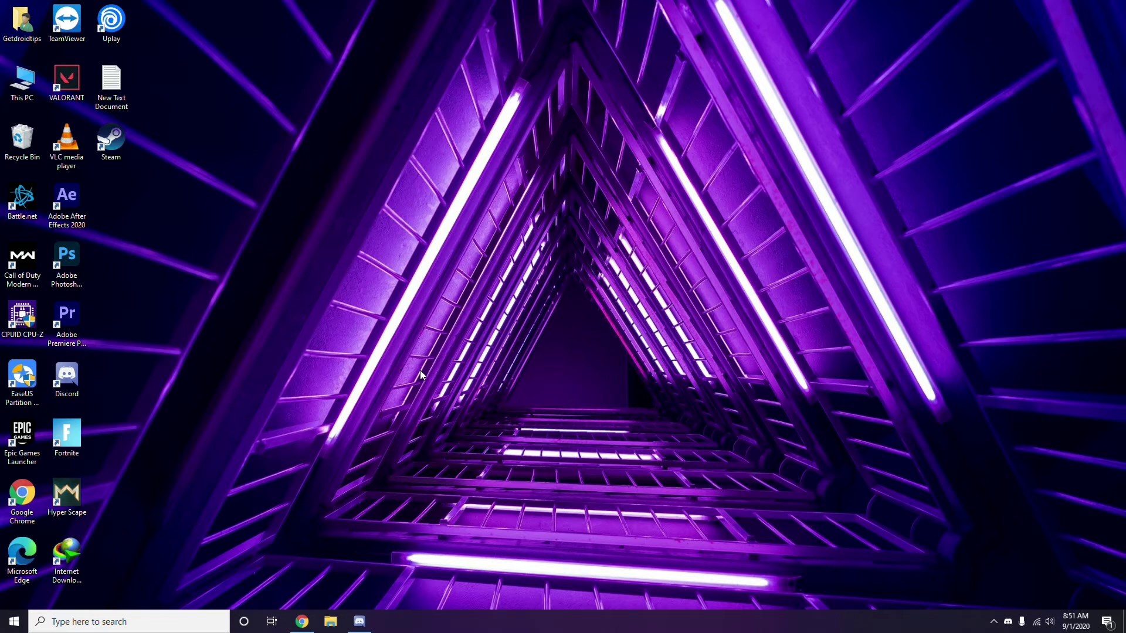
Search Windows for "windows" and open the Windows Update settings.
left_click(92, 623)
type("windows")
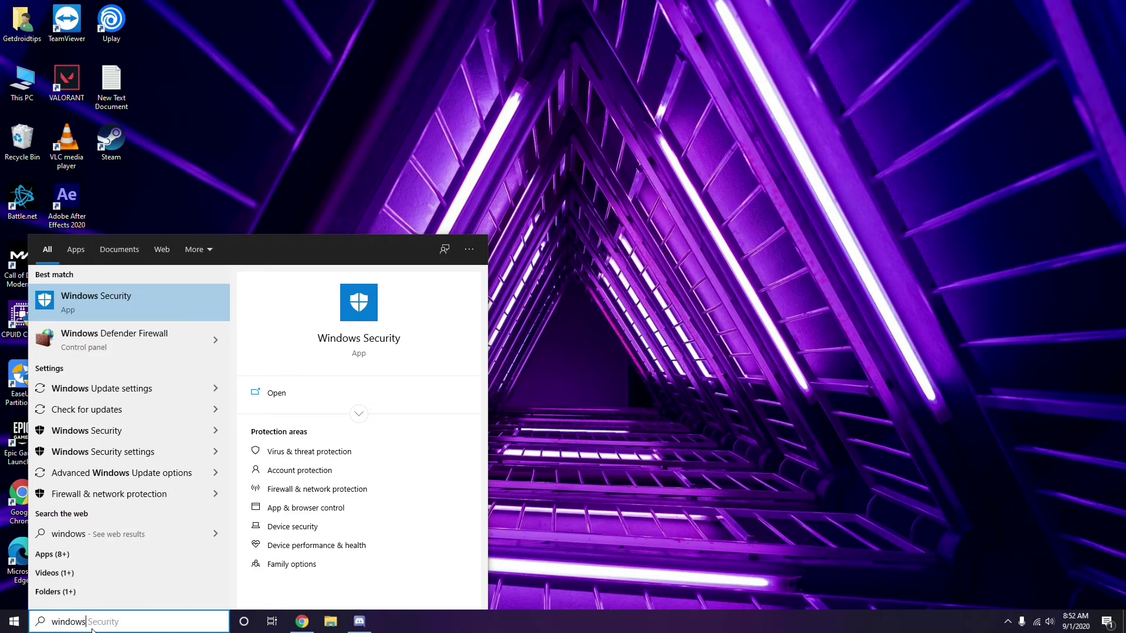
left_click(141, 390)
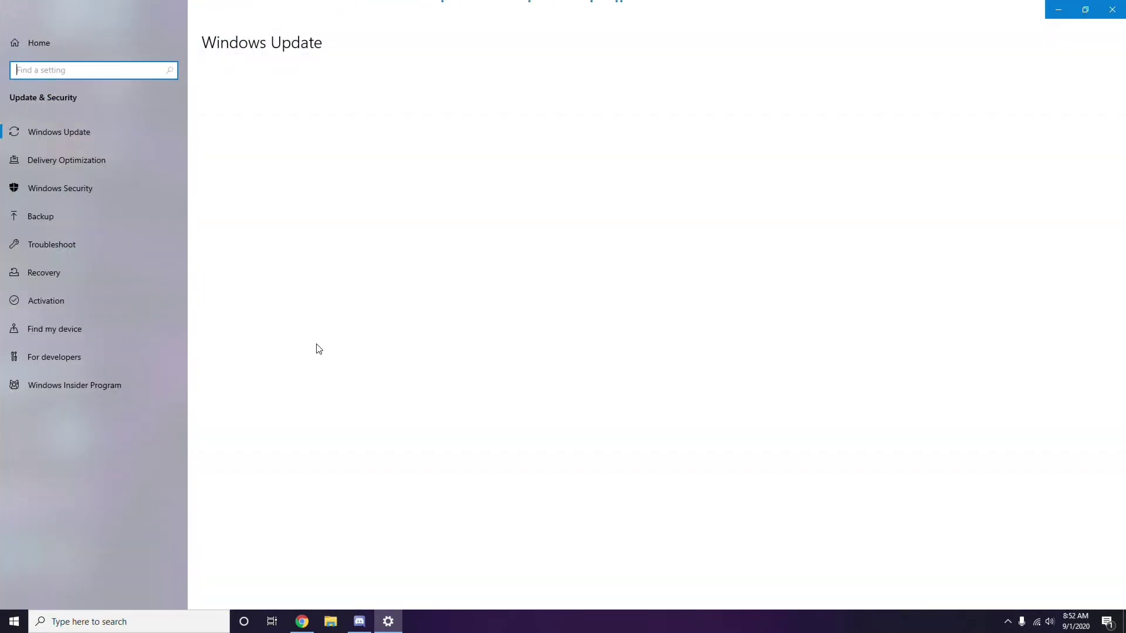
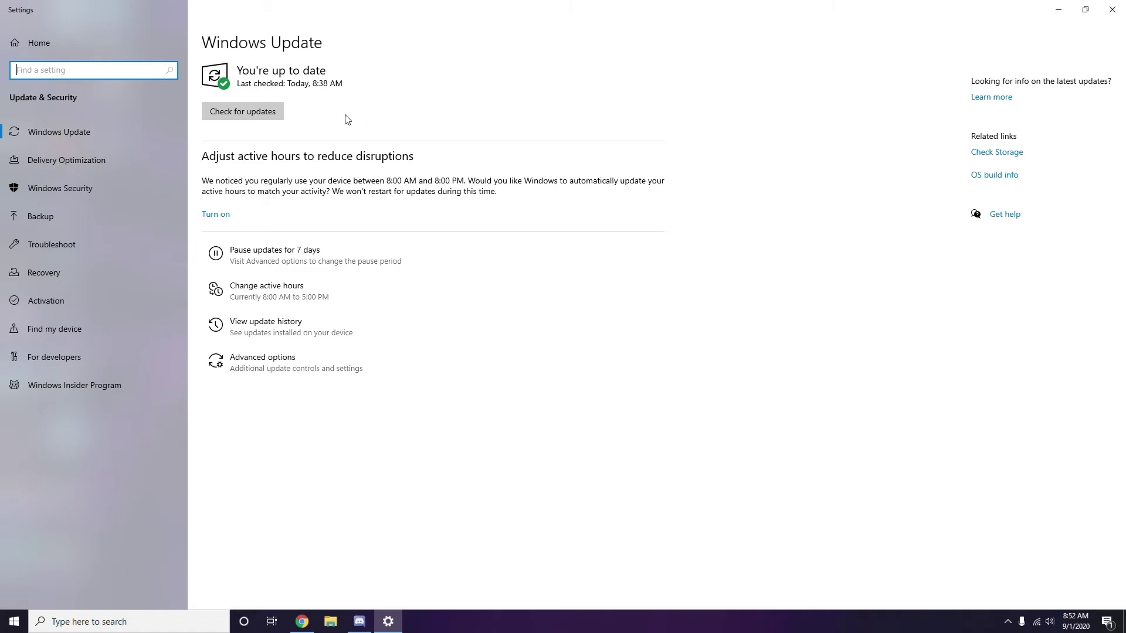
Close the Windows Update settings and refresh the desktop.
left_click(1112, 10)
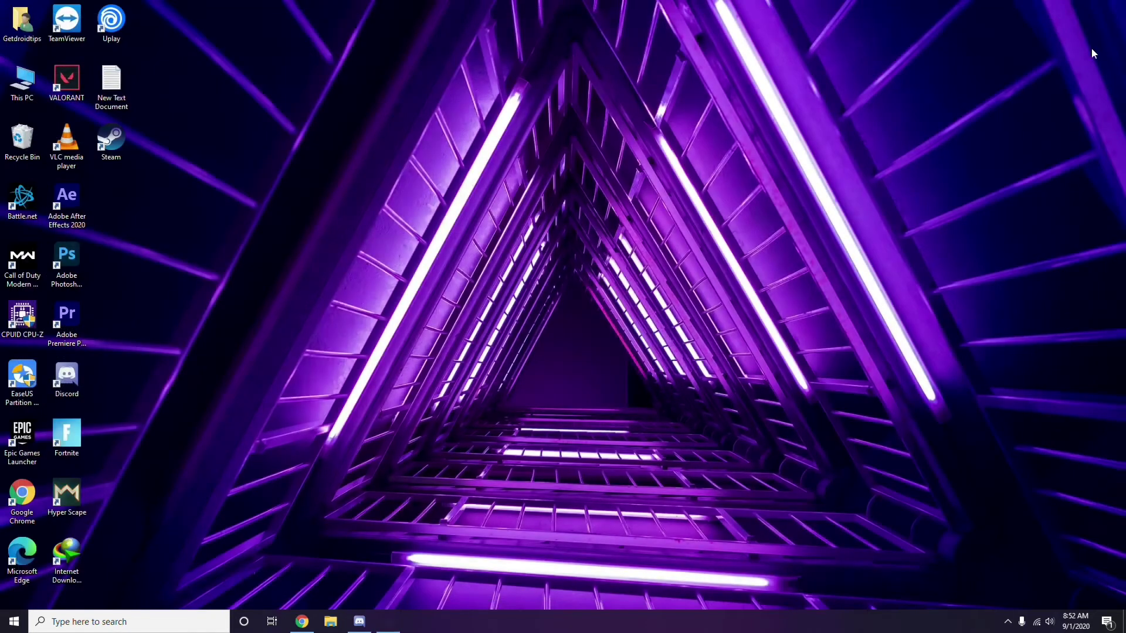
right_click(473, 100)
left_click(487, 153)
Search Windows for "settings", open the Settings app, and go to Update & Security.
left_click(66, 623)
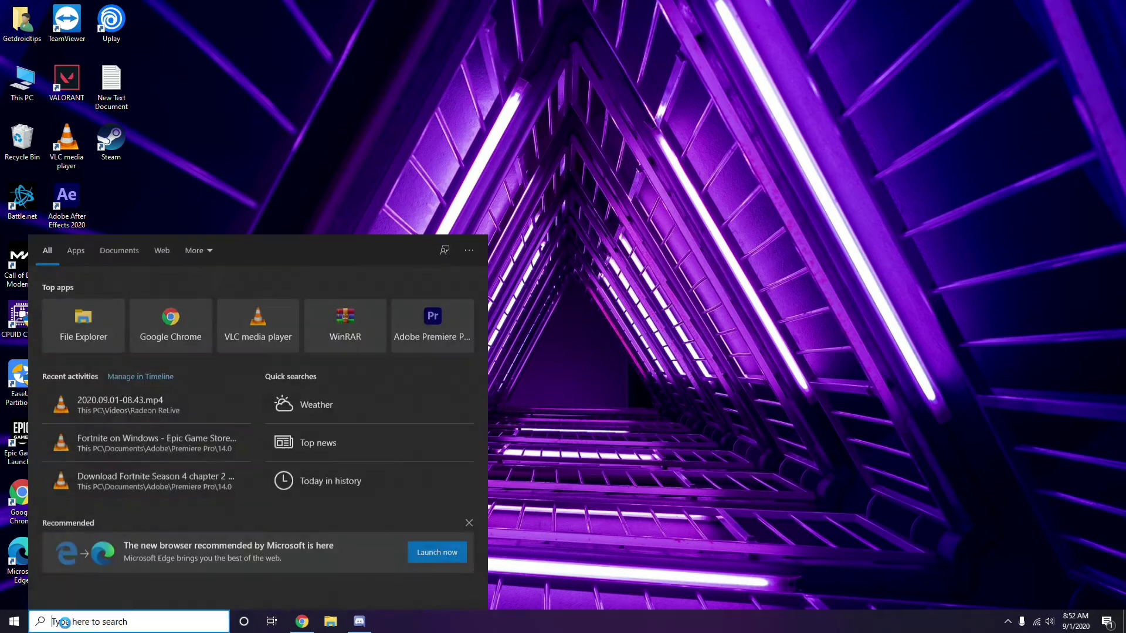
type("se")
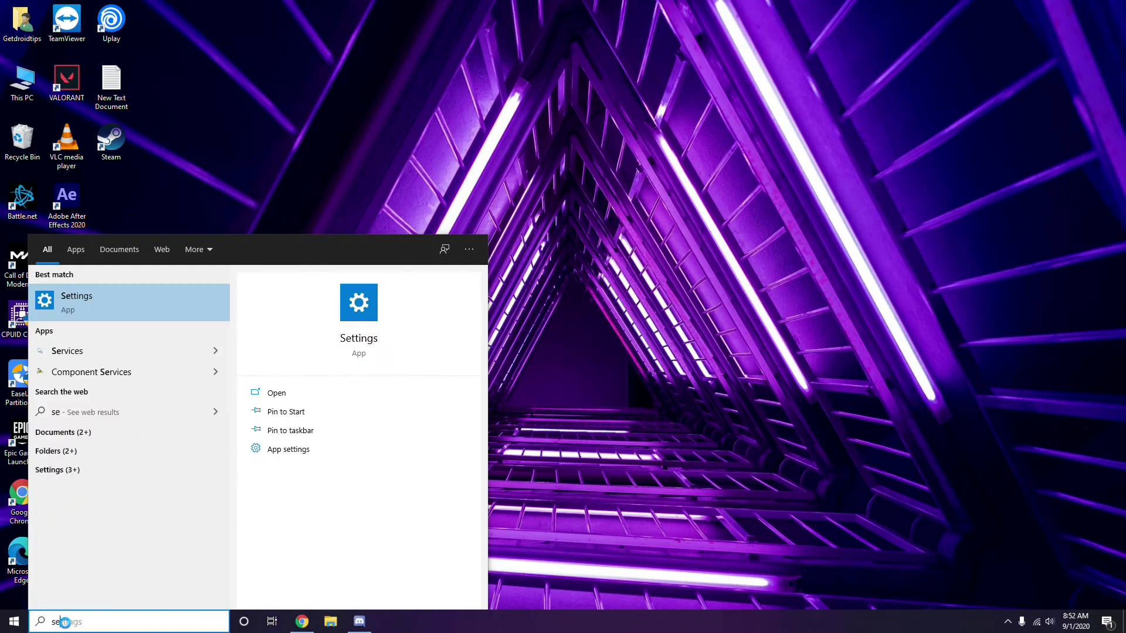
type("ttings")
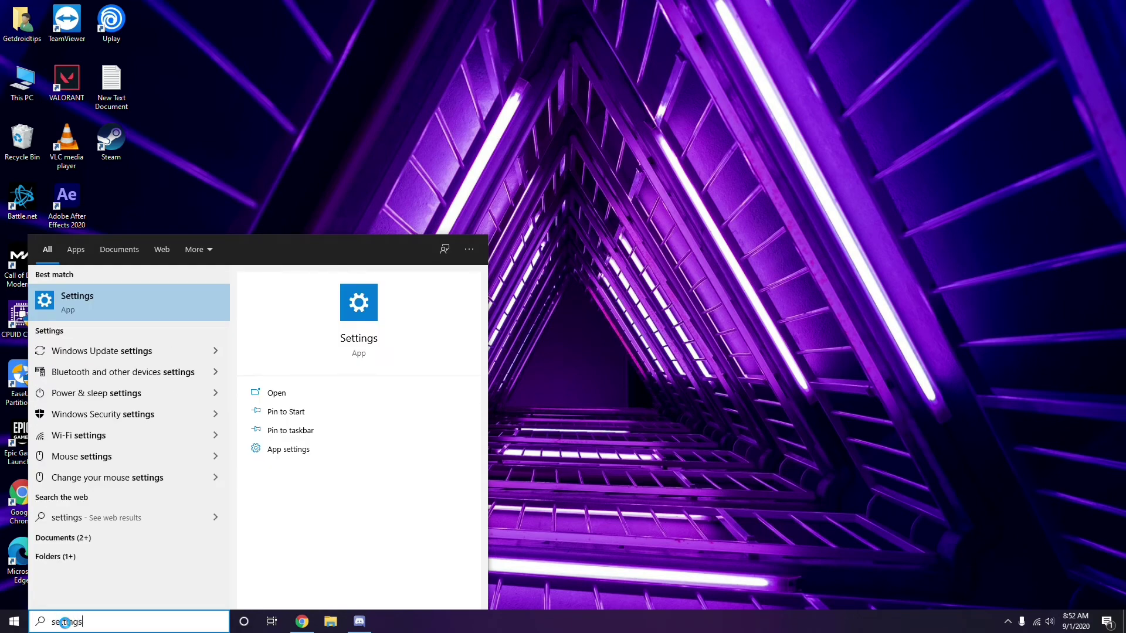
left_click(124, 305)
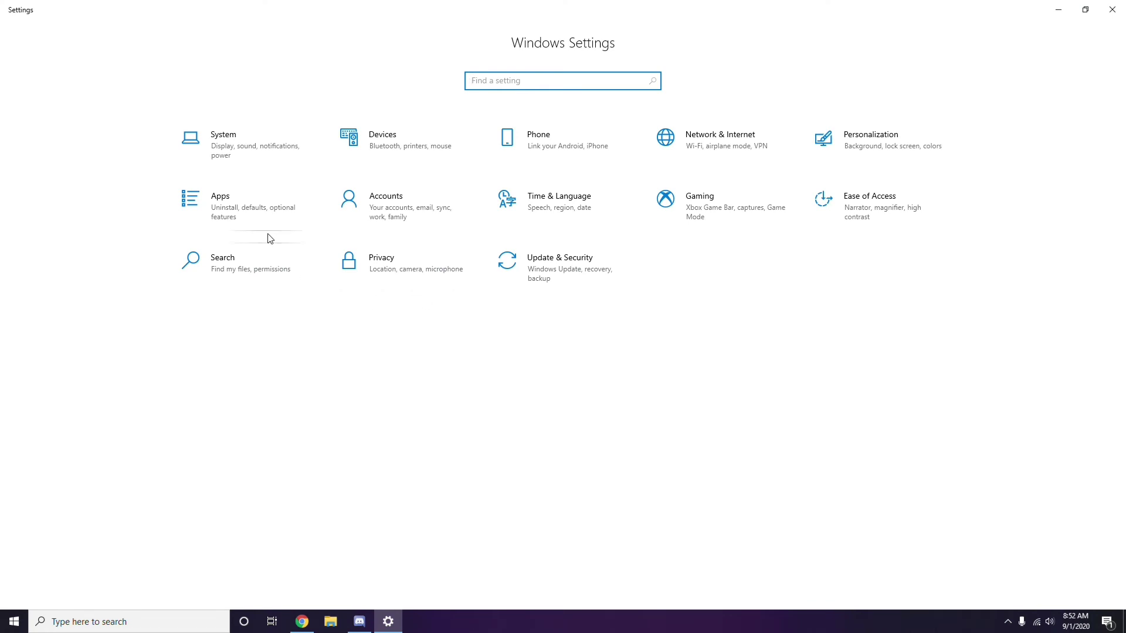
left_click(563, 278)
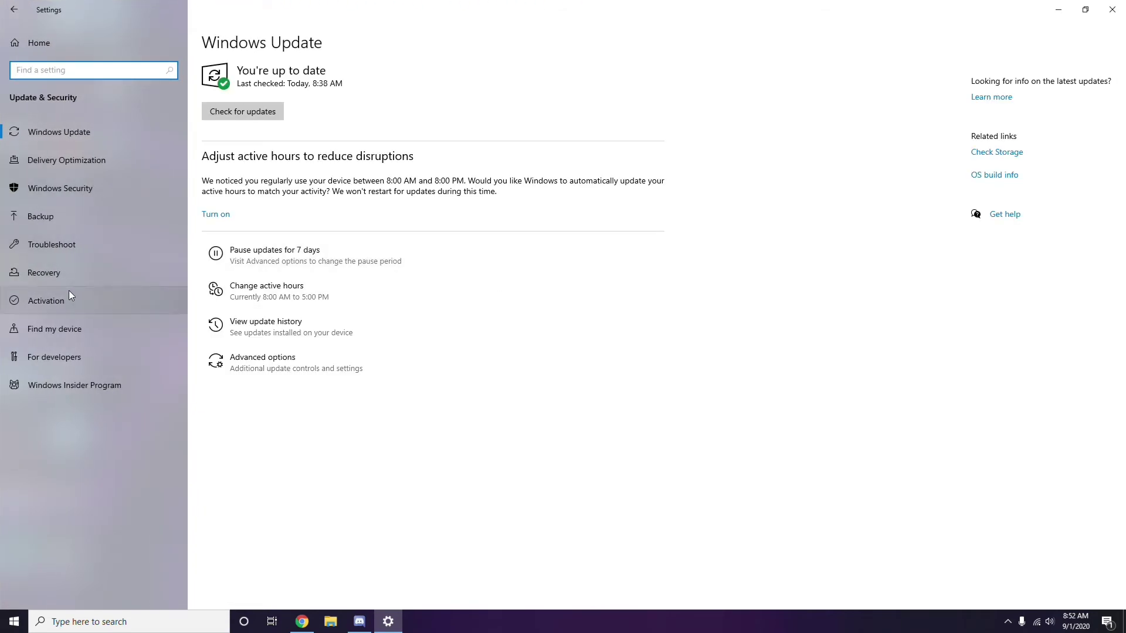
Open the list of uninstallable updates from the update history and bring up the Uninstall option for the x64 Redistributable's KB2565063.
left_click(268, 330)
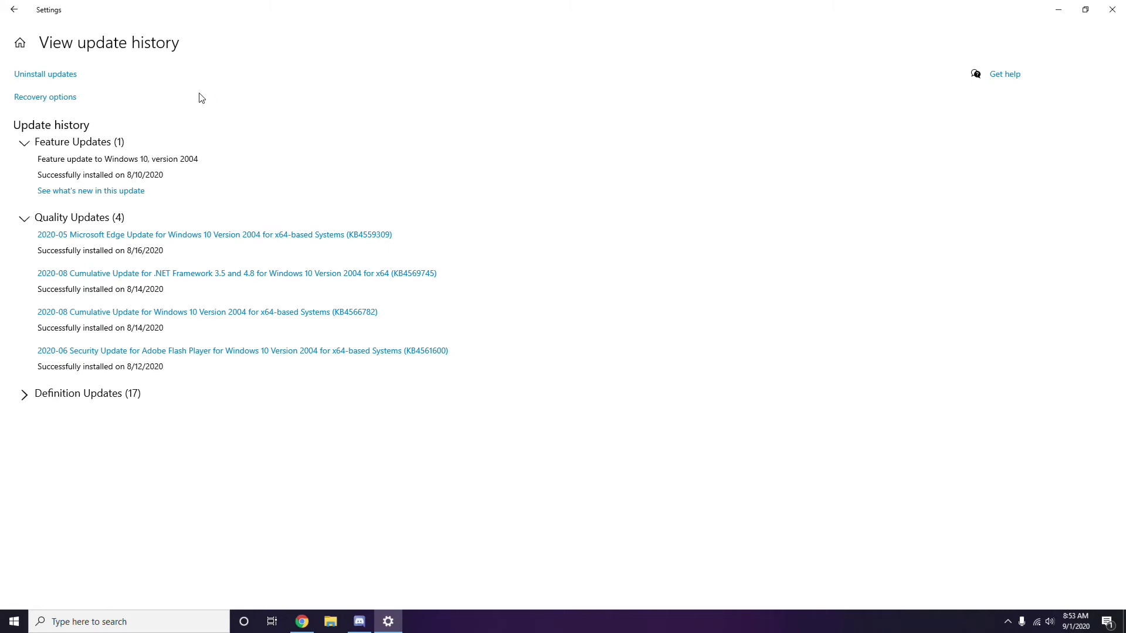
left_click(56, 77)
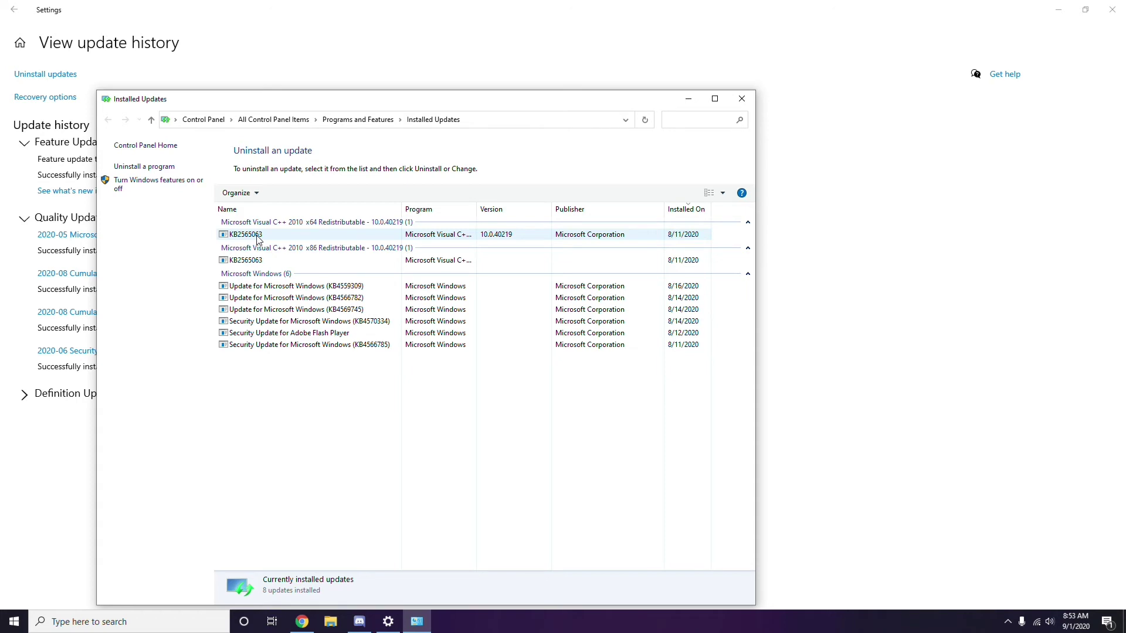
right_click(257, 238)
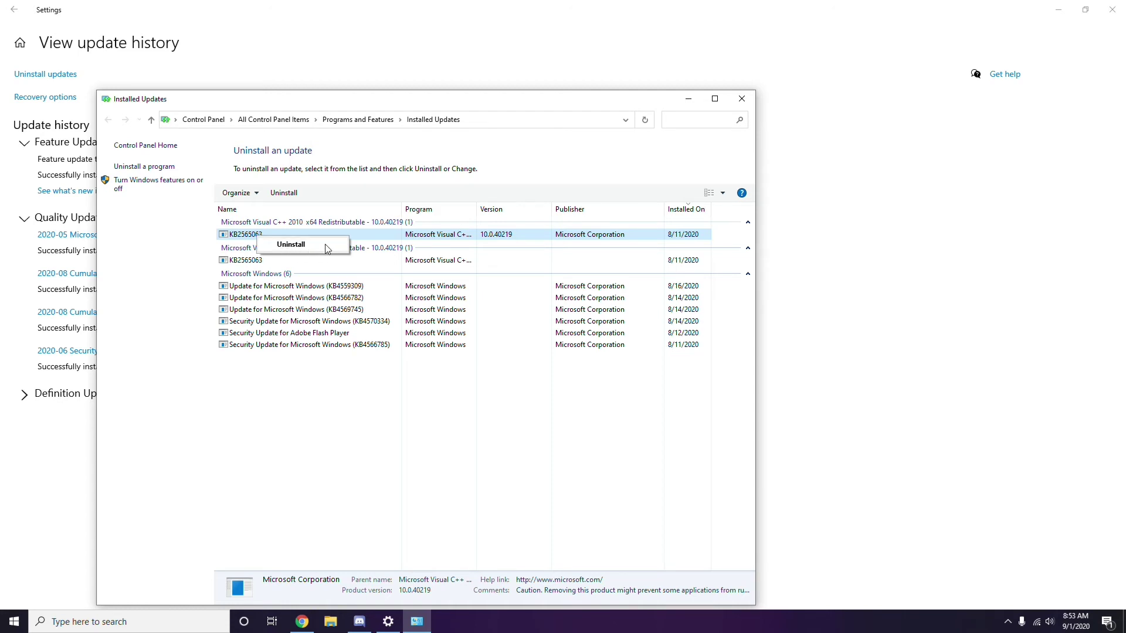
left_click(772, 220)
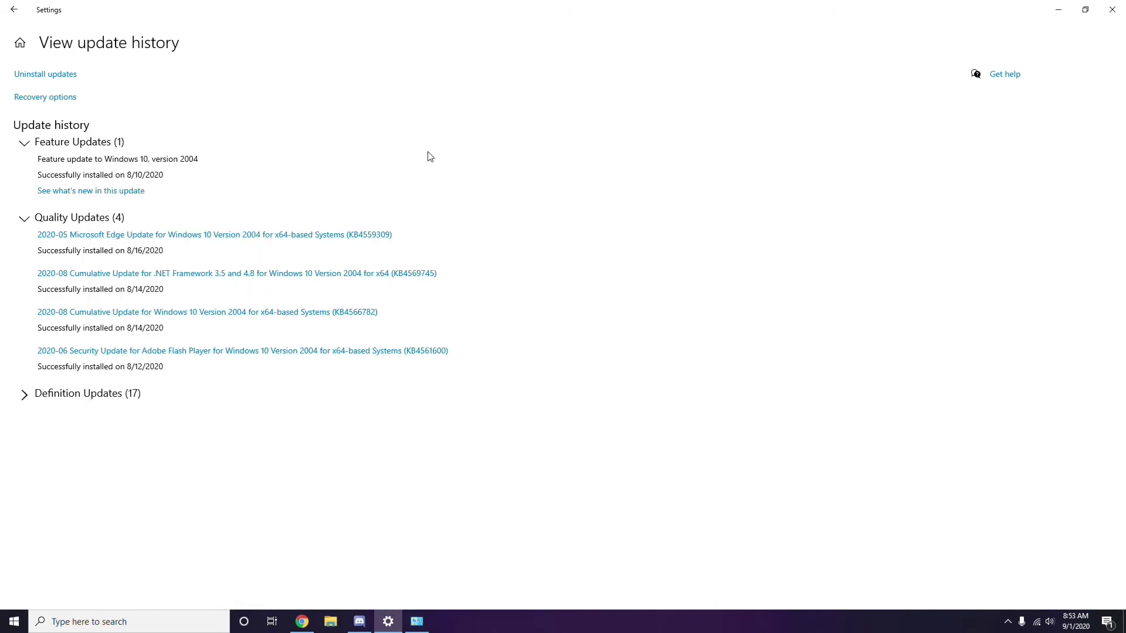
Return to the Settings home page, and close both the Settings and Installed Updates windows.
left_click(20, 16)
left_click(19, 16)
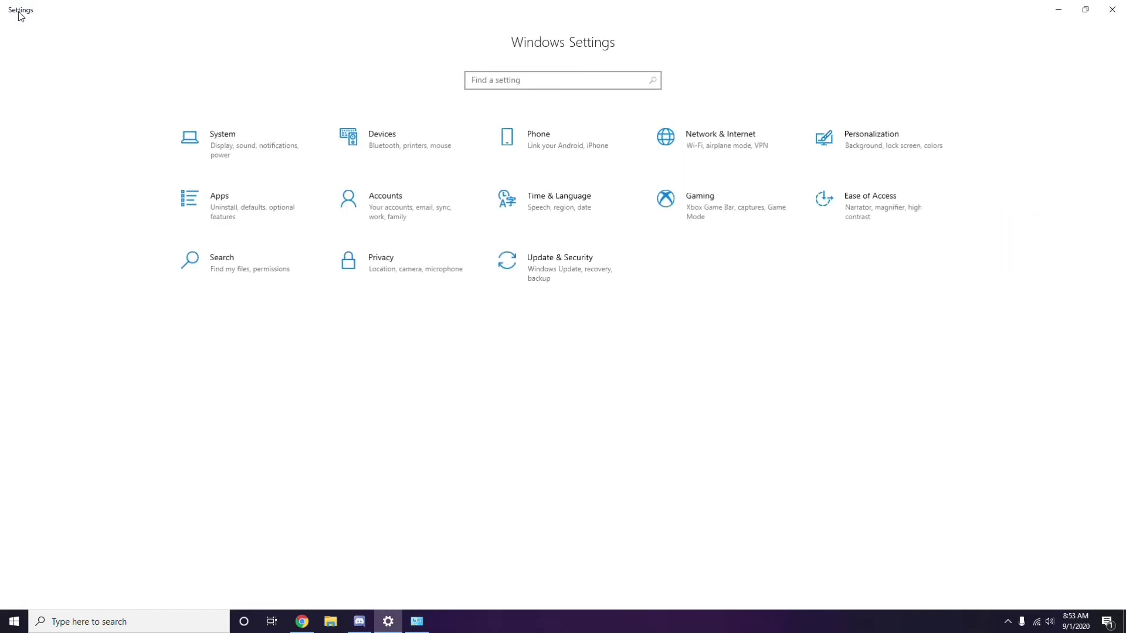
left_click(1113, 10)
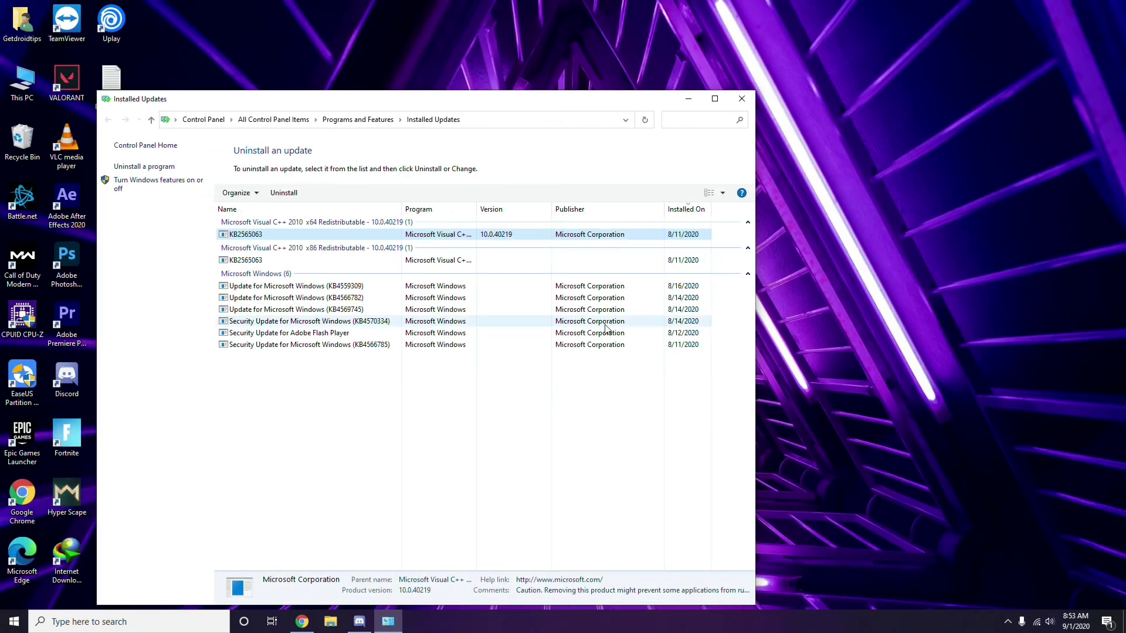
left_click(741, 100)
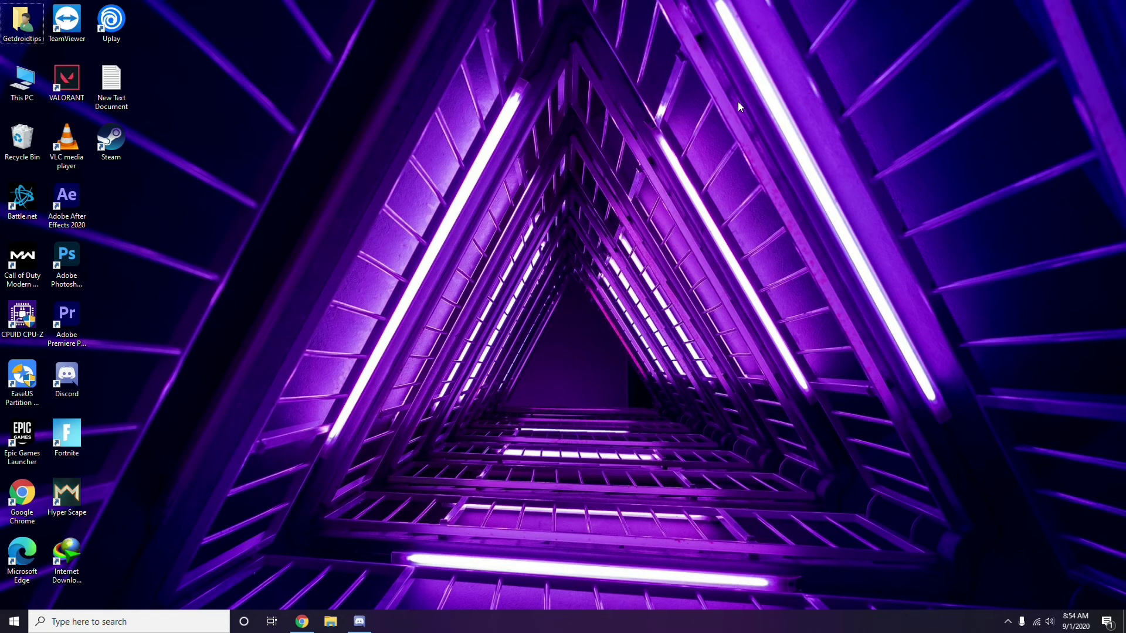
Open the temporary files folder by running %temp% from the Run dialog.
key("super+r")
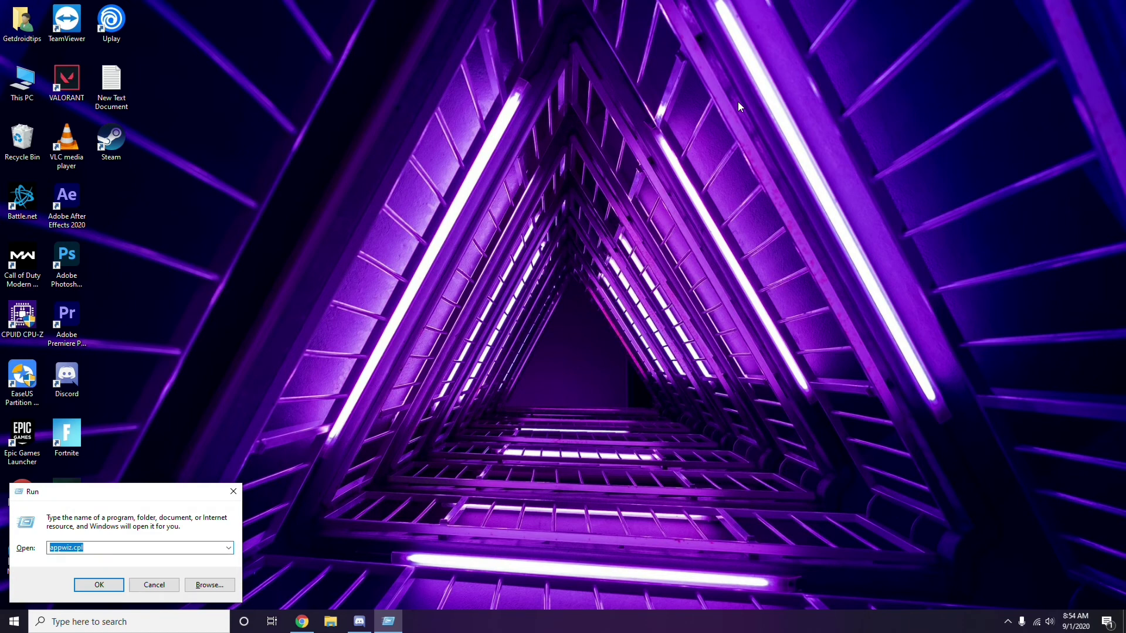
key("BackSpace")
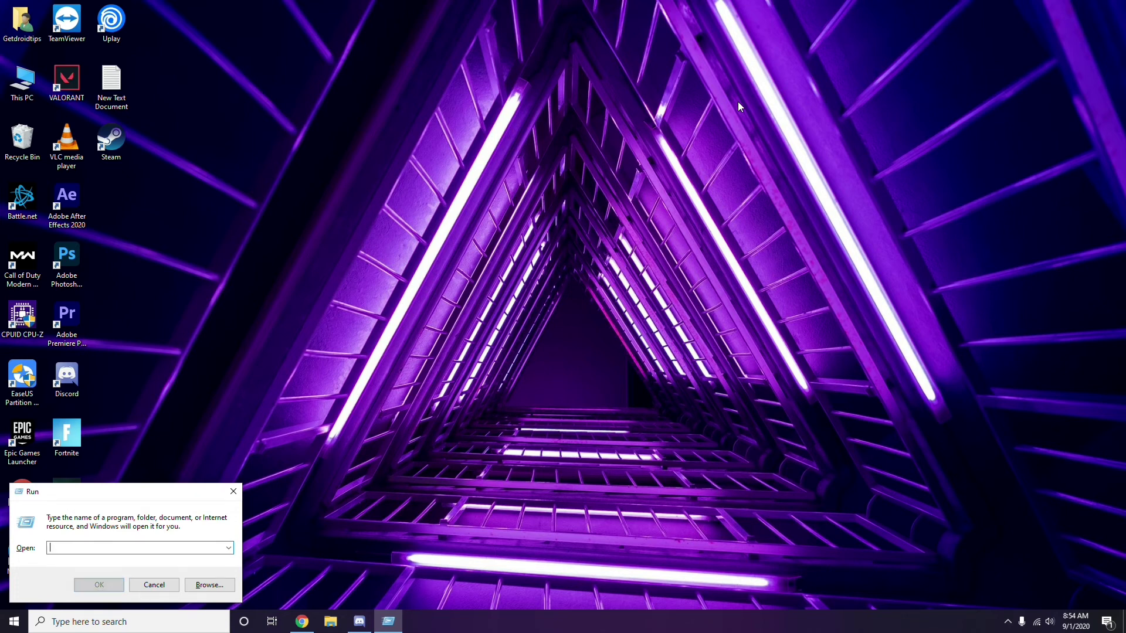
type("%temp")
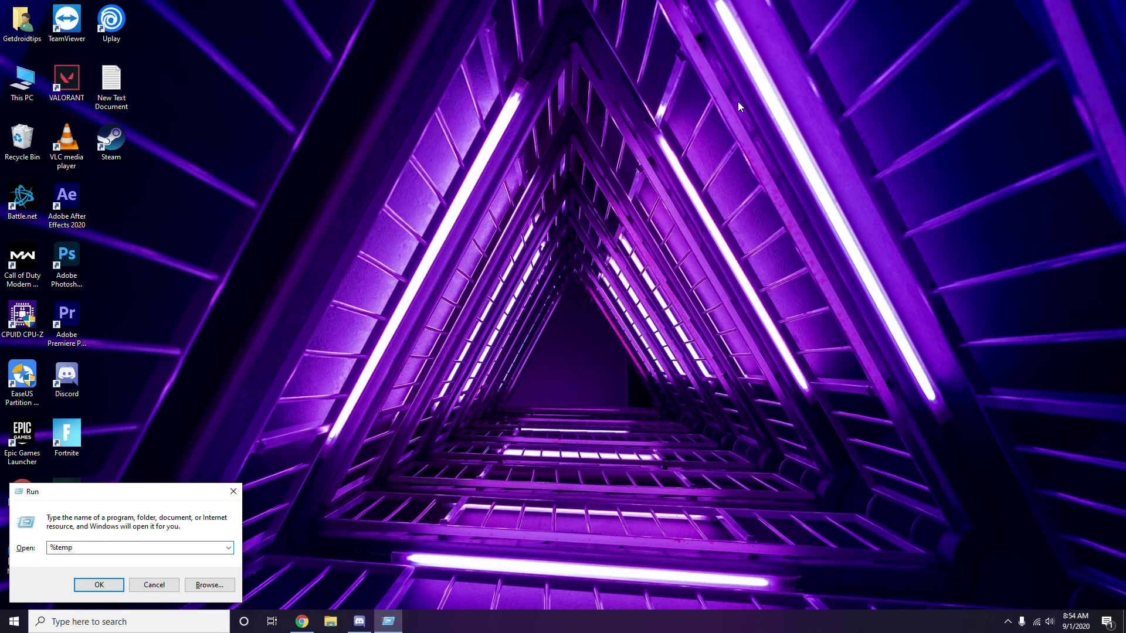
type("%")
left_click(98, 584)
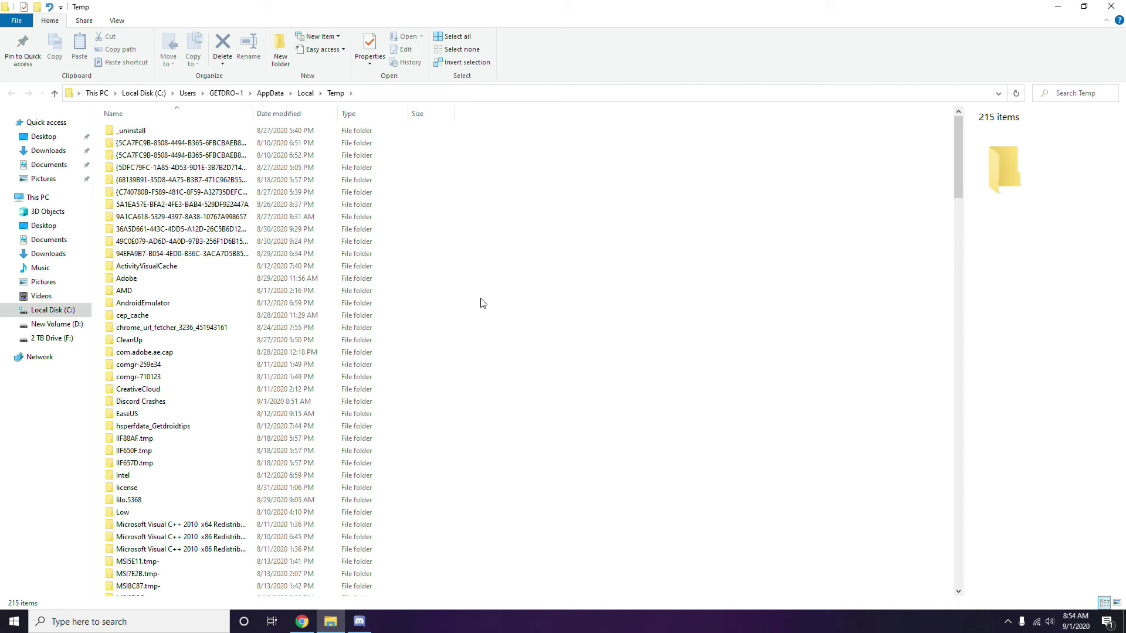
Select all items in the Temp folder, clear the selection, and minimize the window to refresh the desktop.
key("ctrl+a")
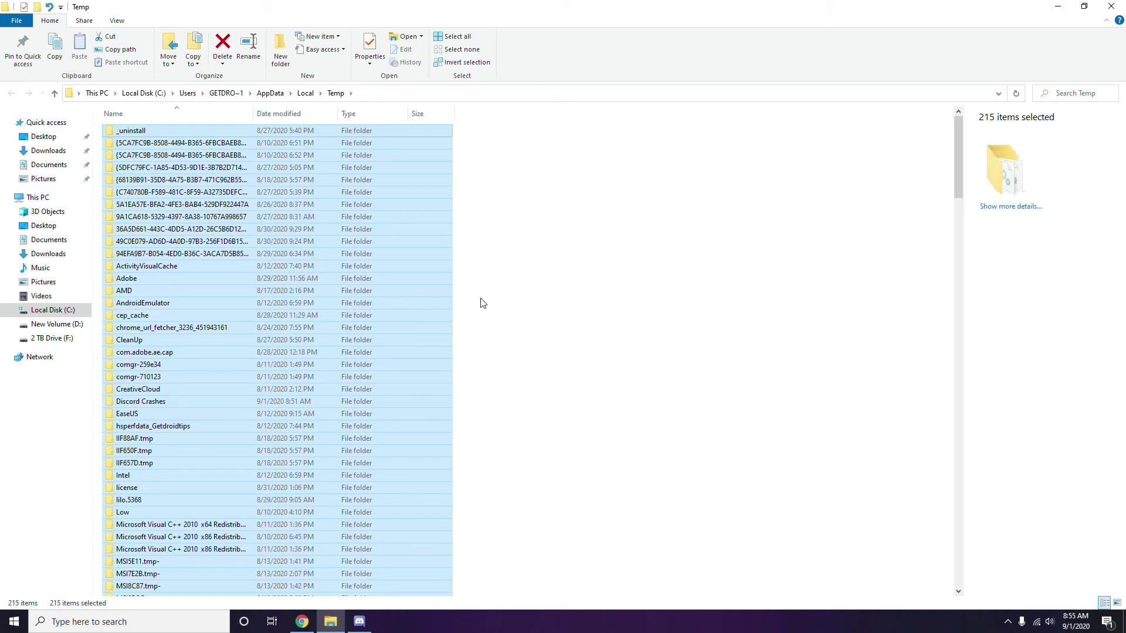
left_click(534, 298)
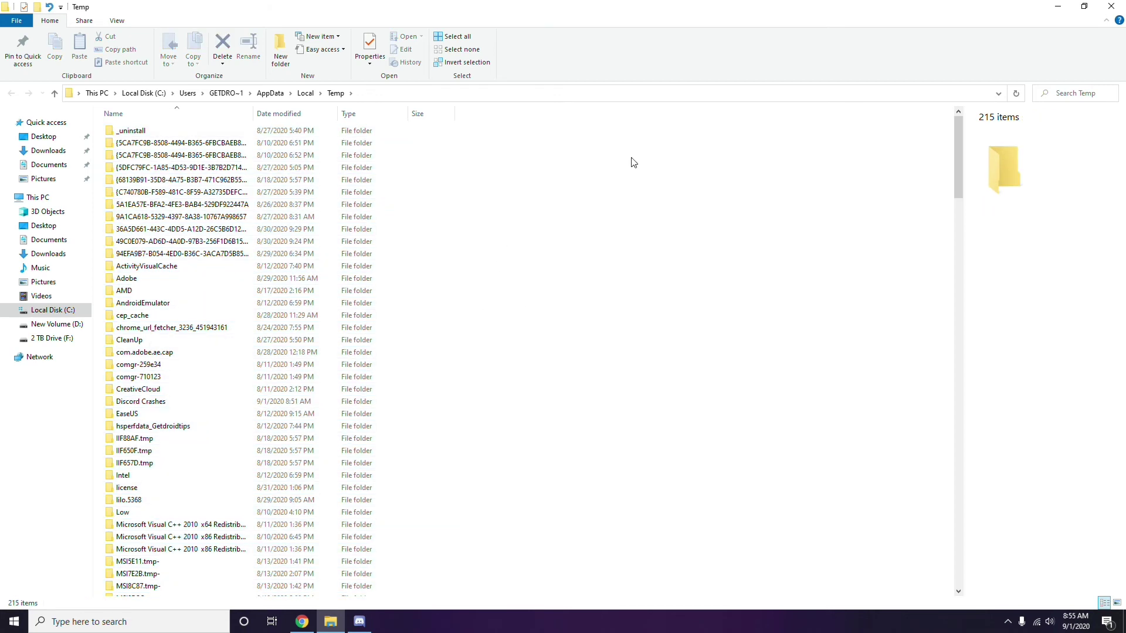
left_click(1057, 6)
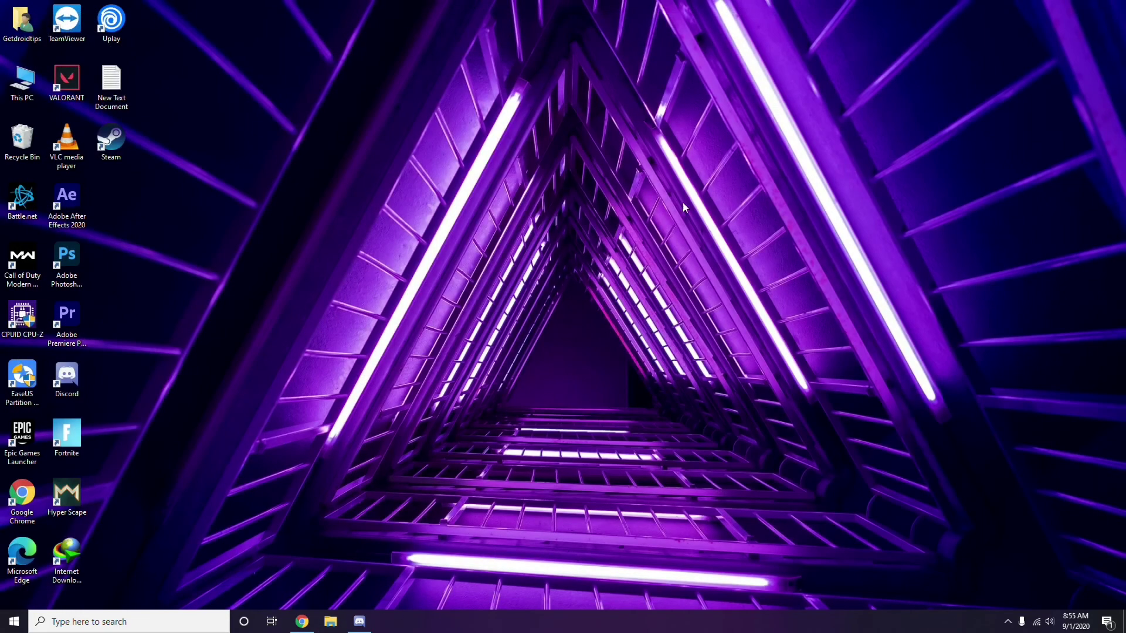
right_click(432, 172)
left_click(464, 223)
Open AMD Radeon Software to check the driver version and available updates, and close its window.
left_click(1008, 621)
left_click(1030, 549)
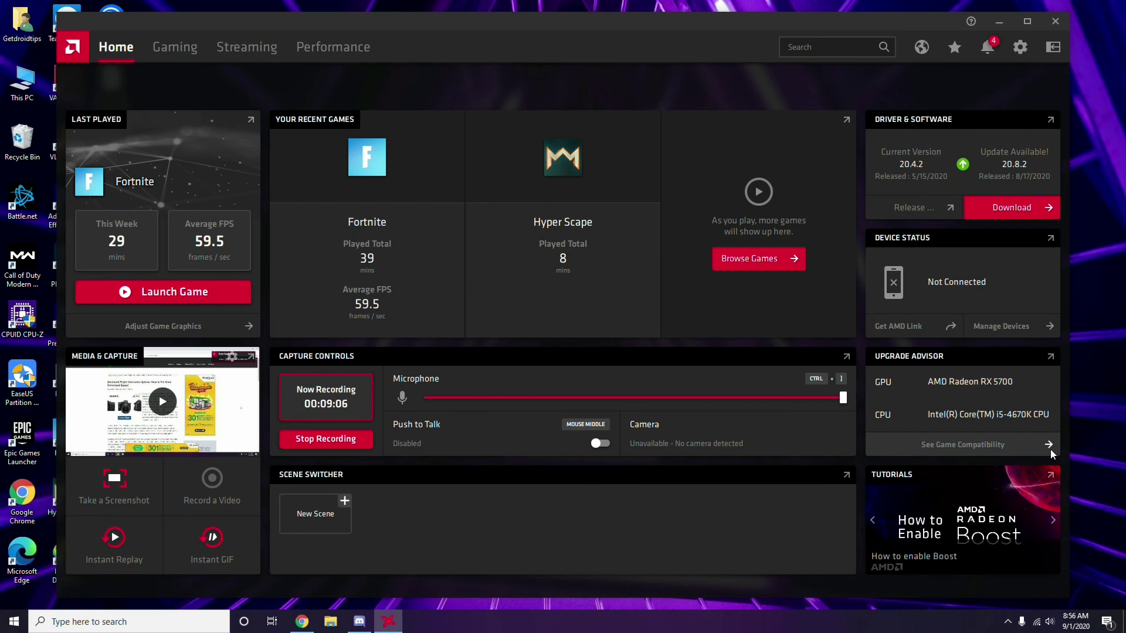
left_click(1058, 23)
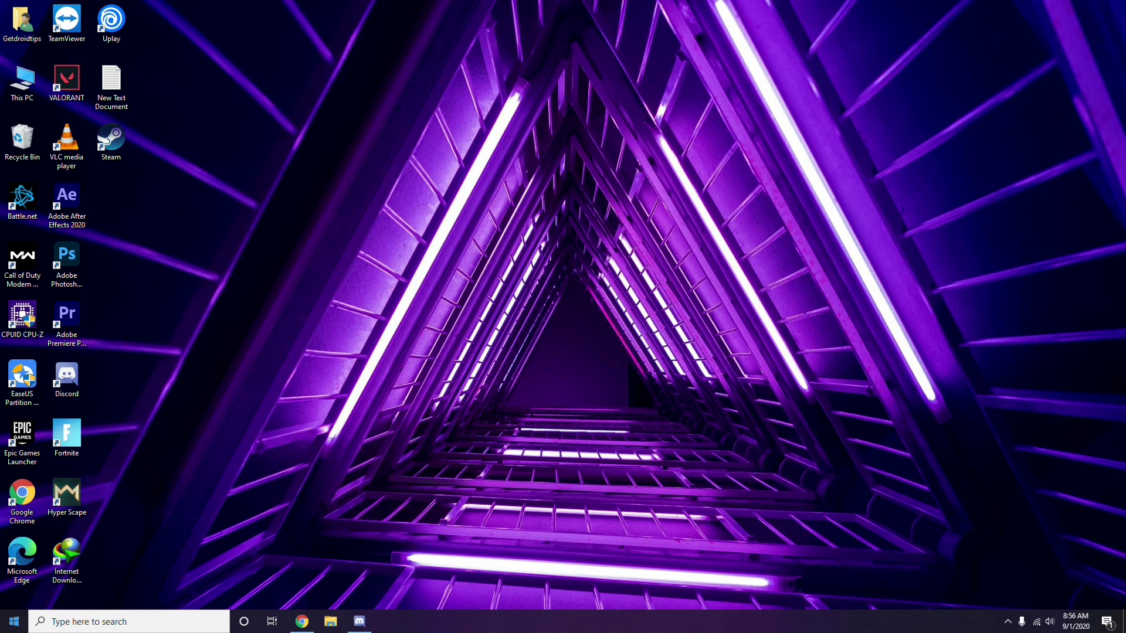
left_click(15, 623)
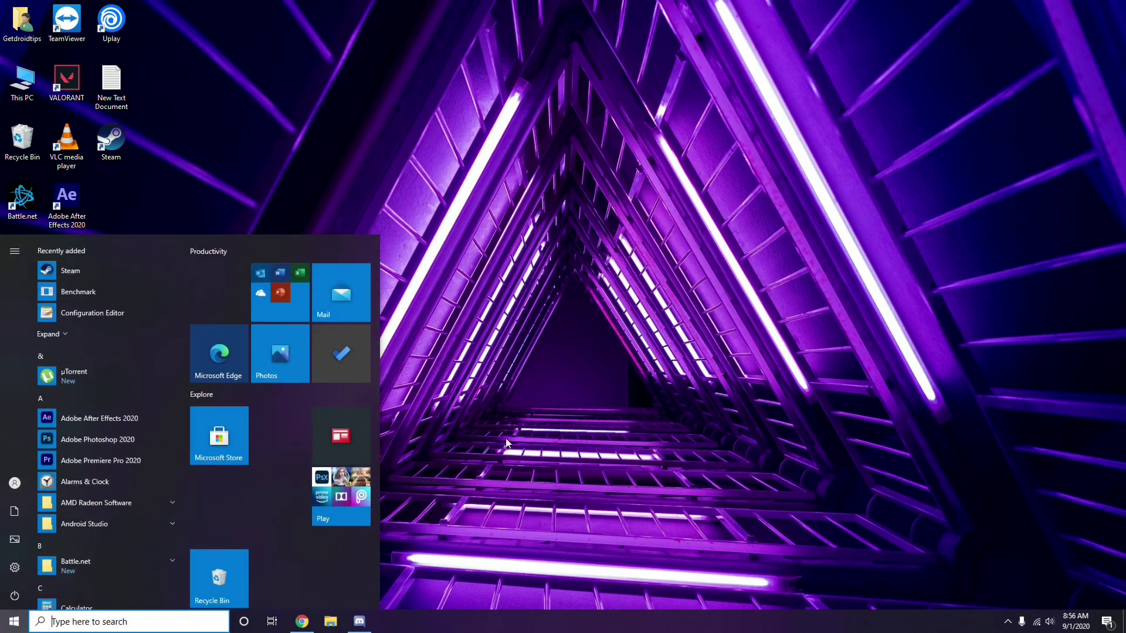
left_click(506, 437)
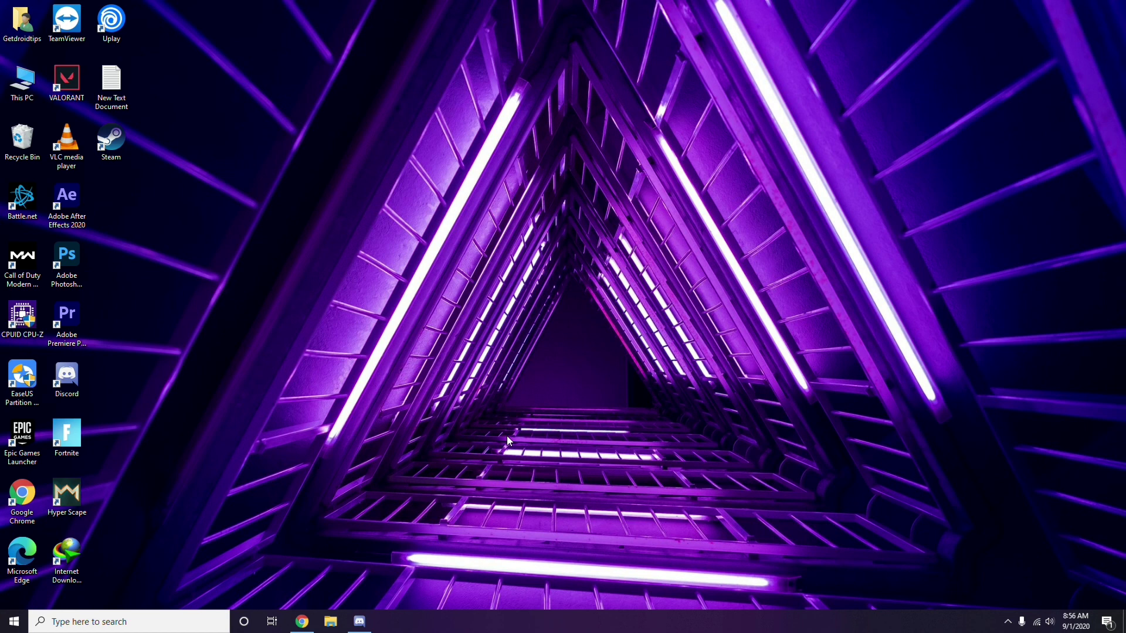
right_click(319, 279)
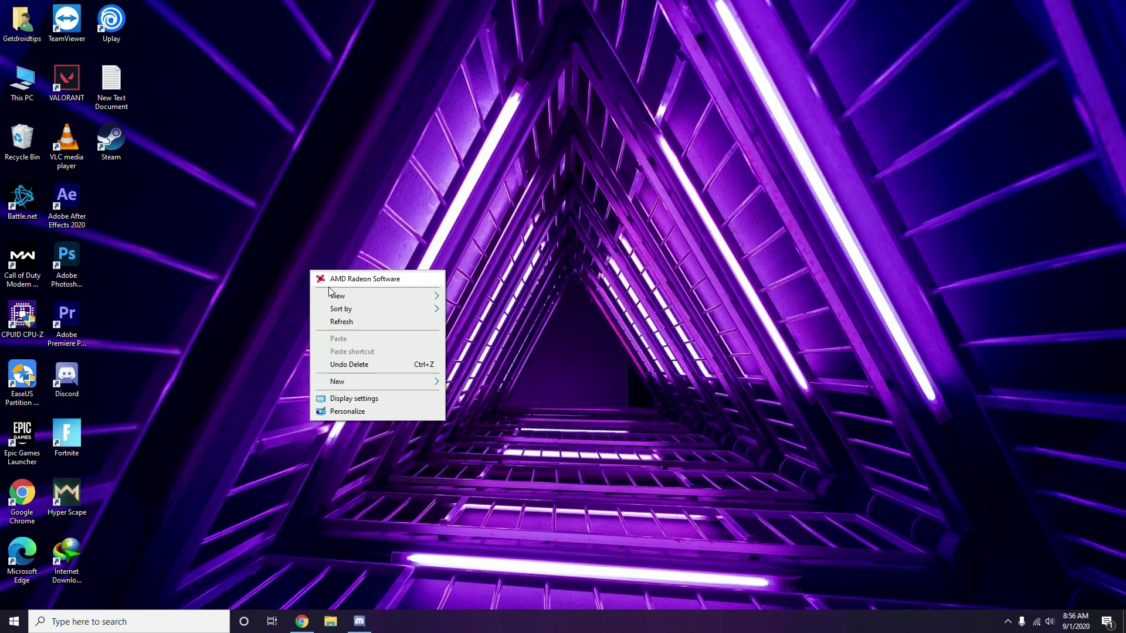
left_click(344, 323)
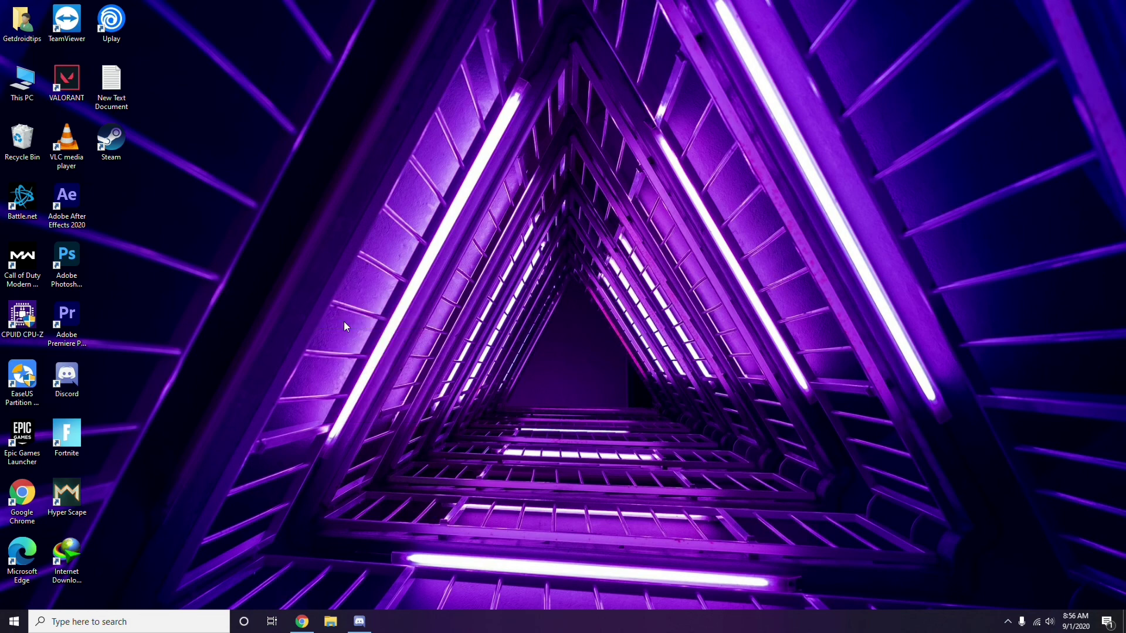